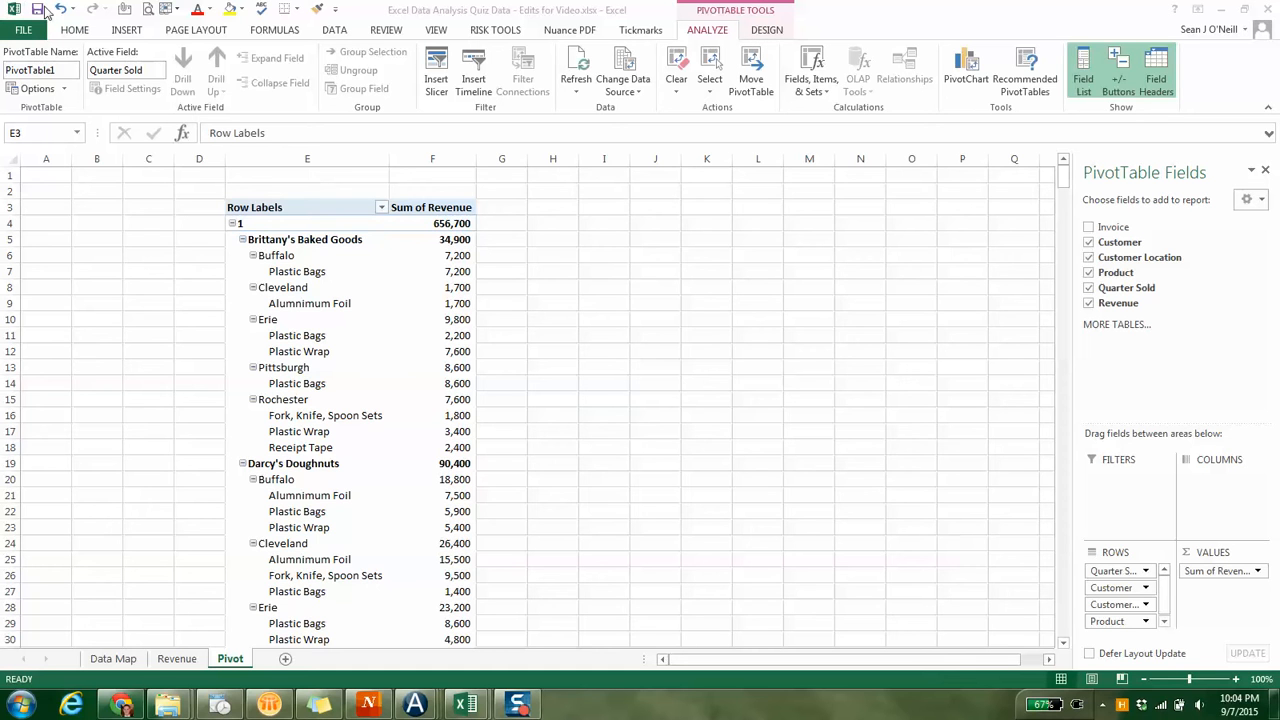
Apply Pivot Style Medium 3 to the PivotTable and hide the worksheet gridlines
drag(46, 157, 200, 155)
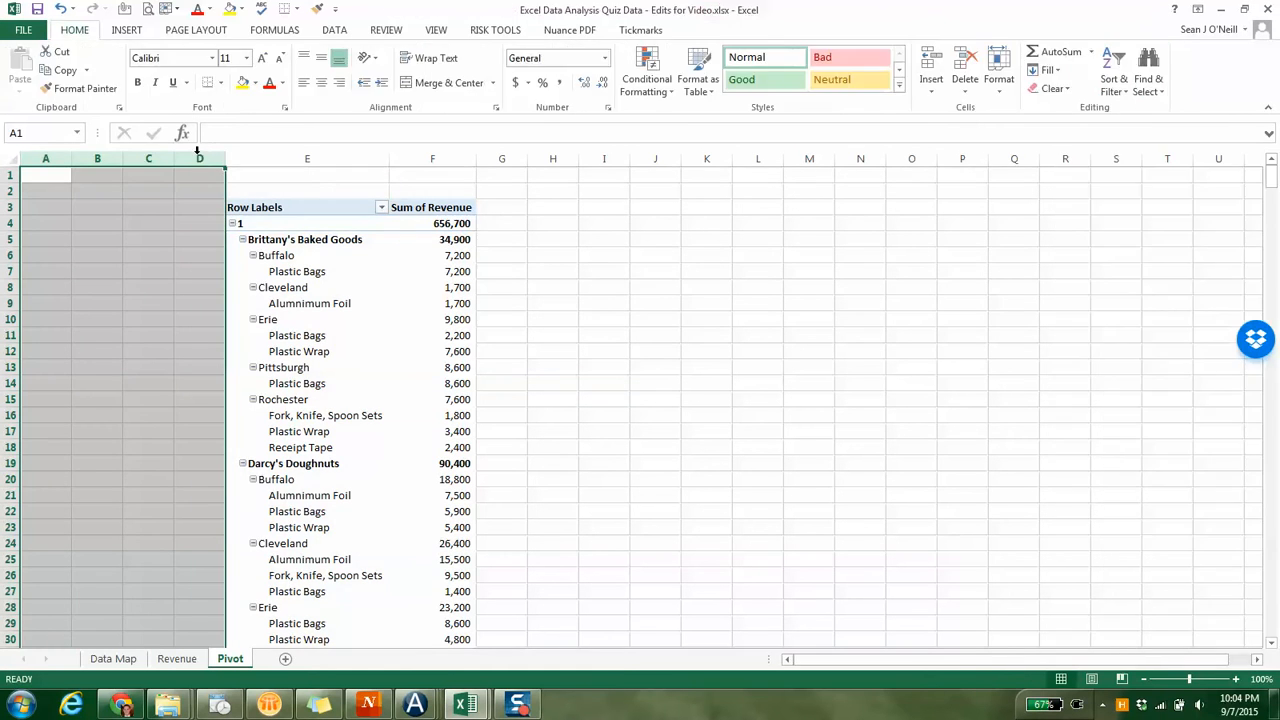
click(295, 272)
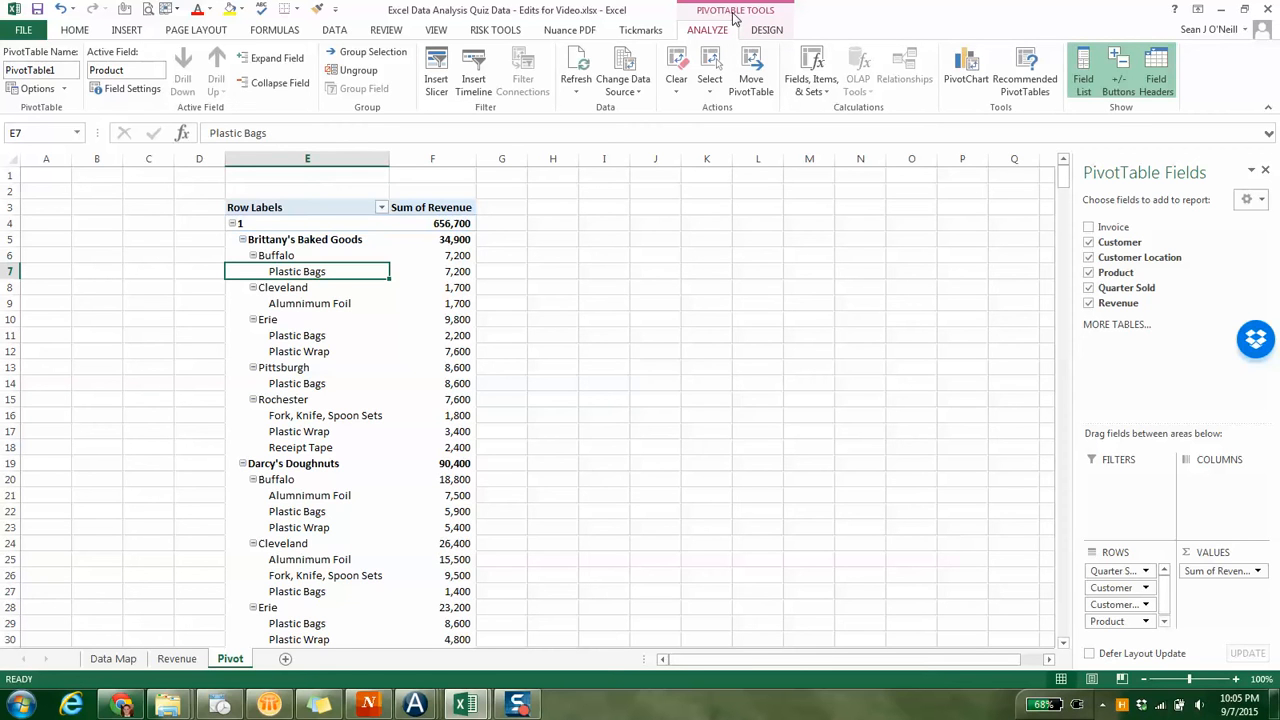
click(760, 30)
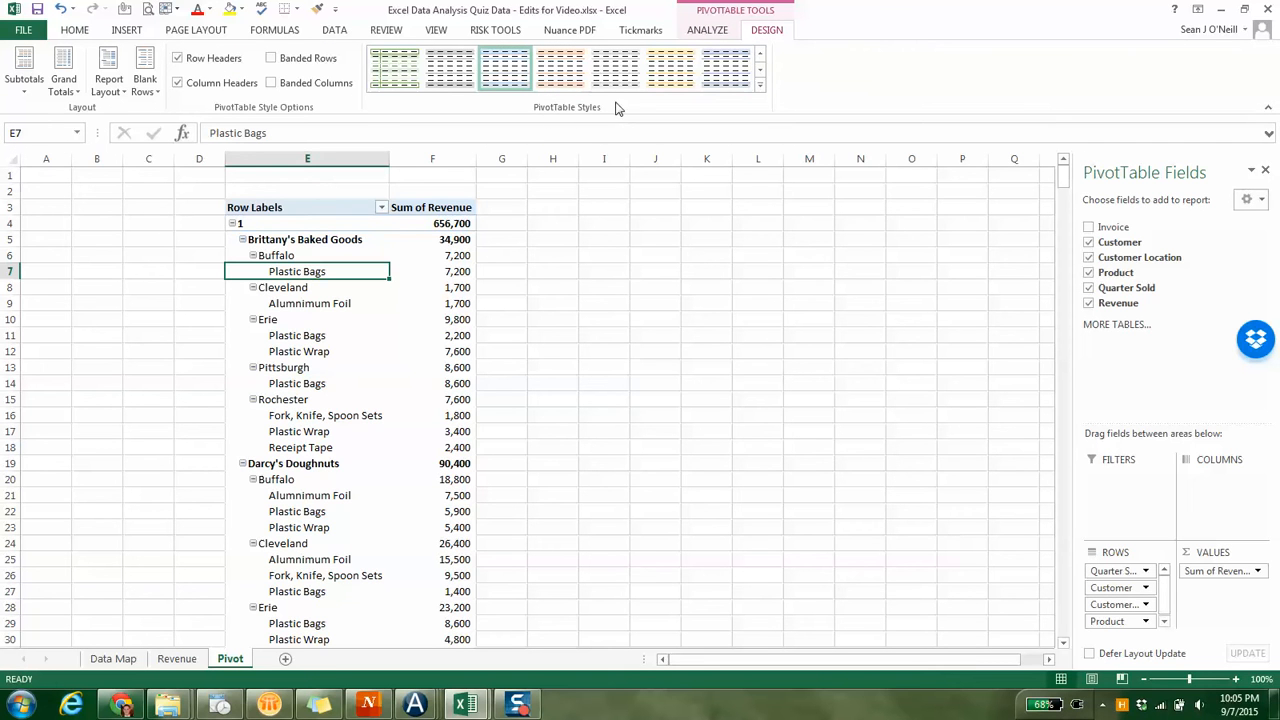
click(761, 89)
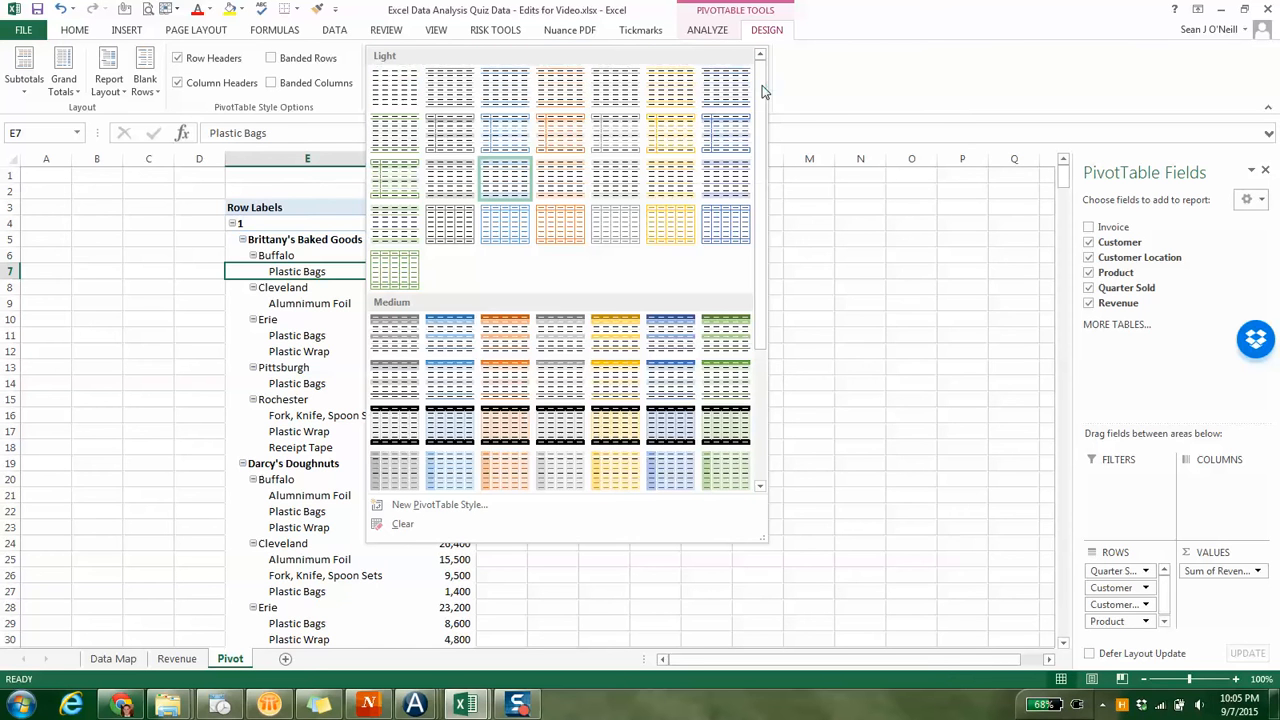
drag(767, 158, 777, 346)
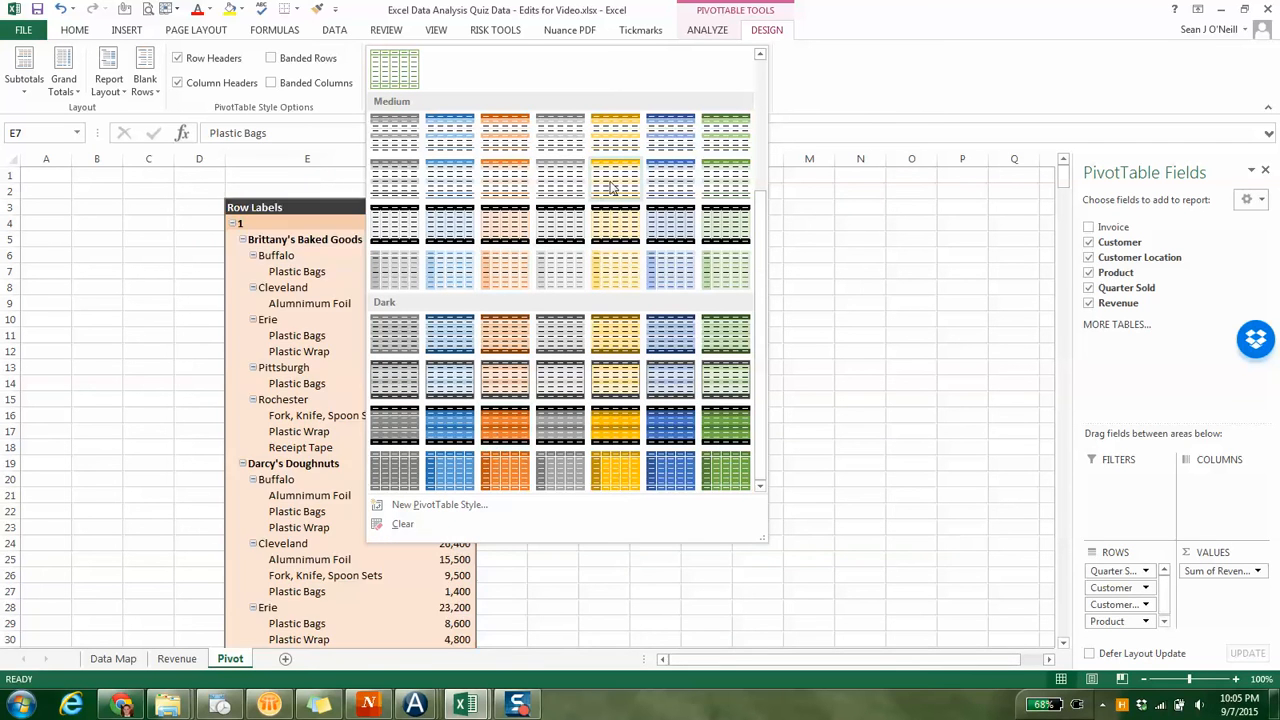
click(502, 137)
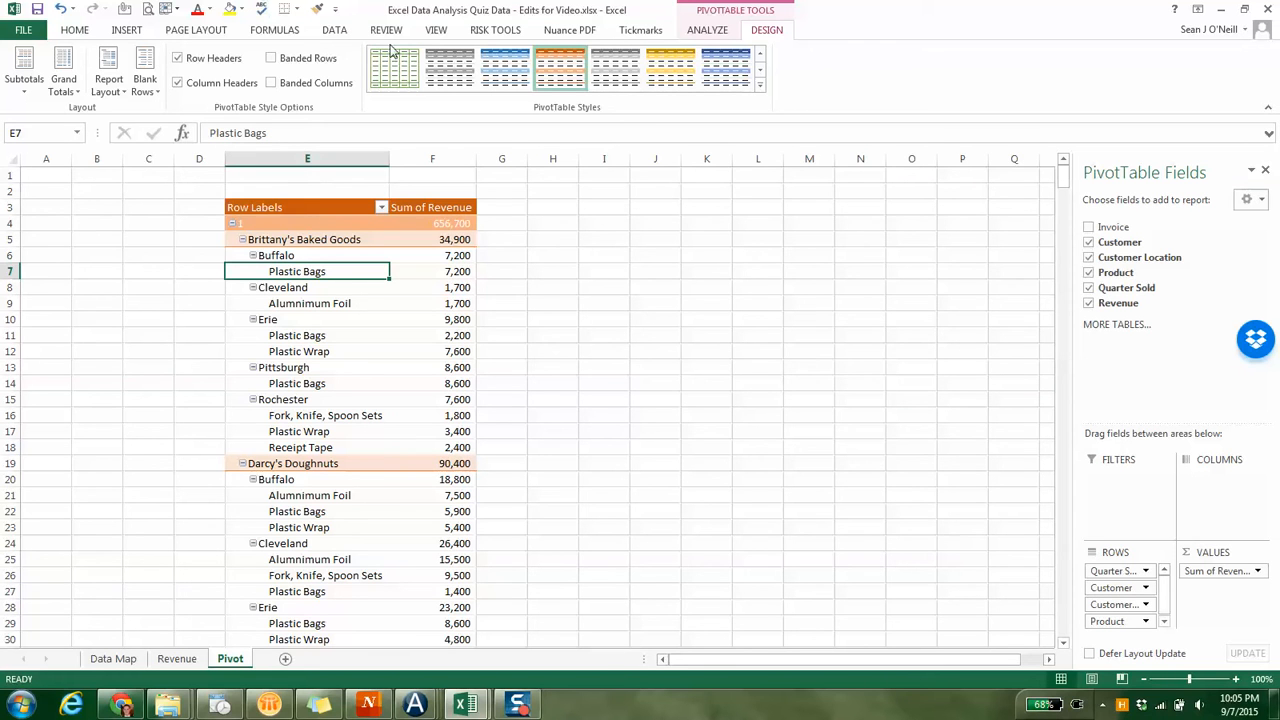
click(436, 29)
click(205, 86)
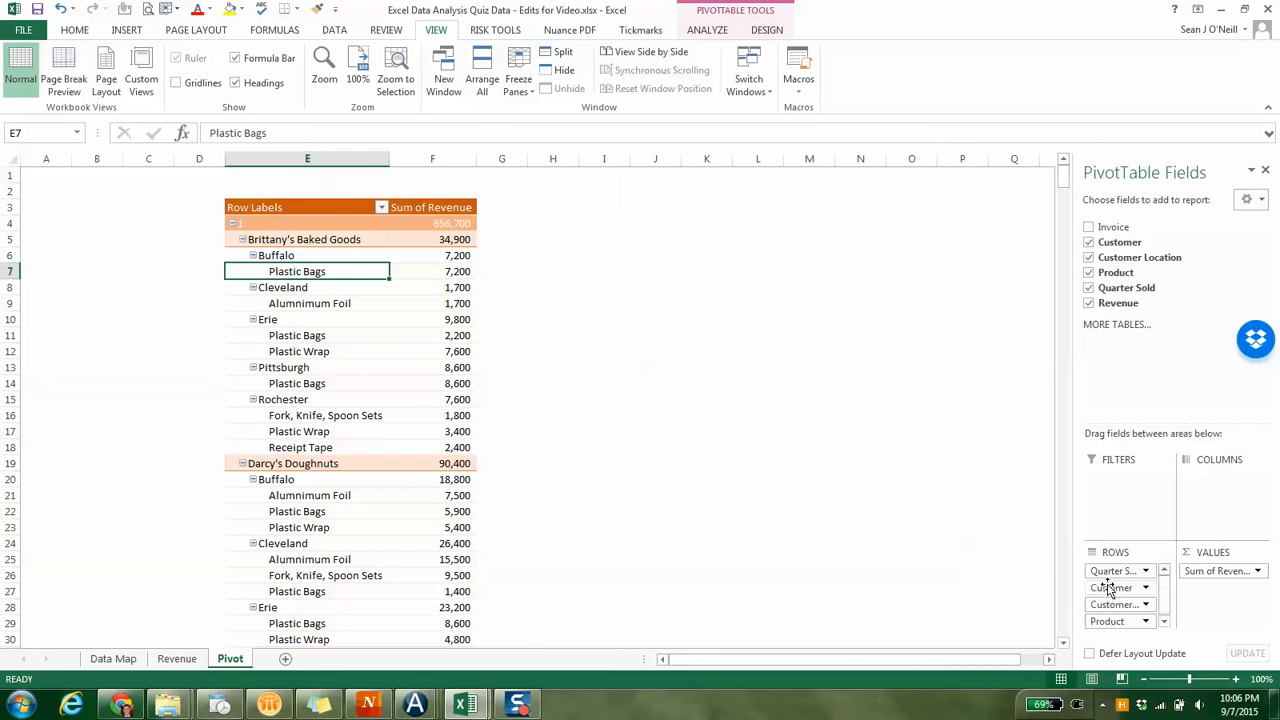
Reduce the PivotTable to revenue by Quarter Sold, and switch it to revenue by Customer
click(1089, 273)
click(1089, 258)
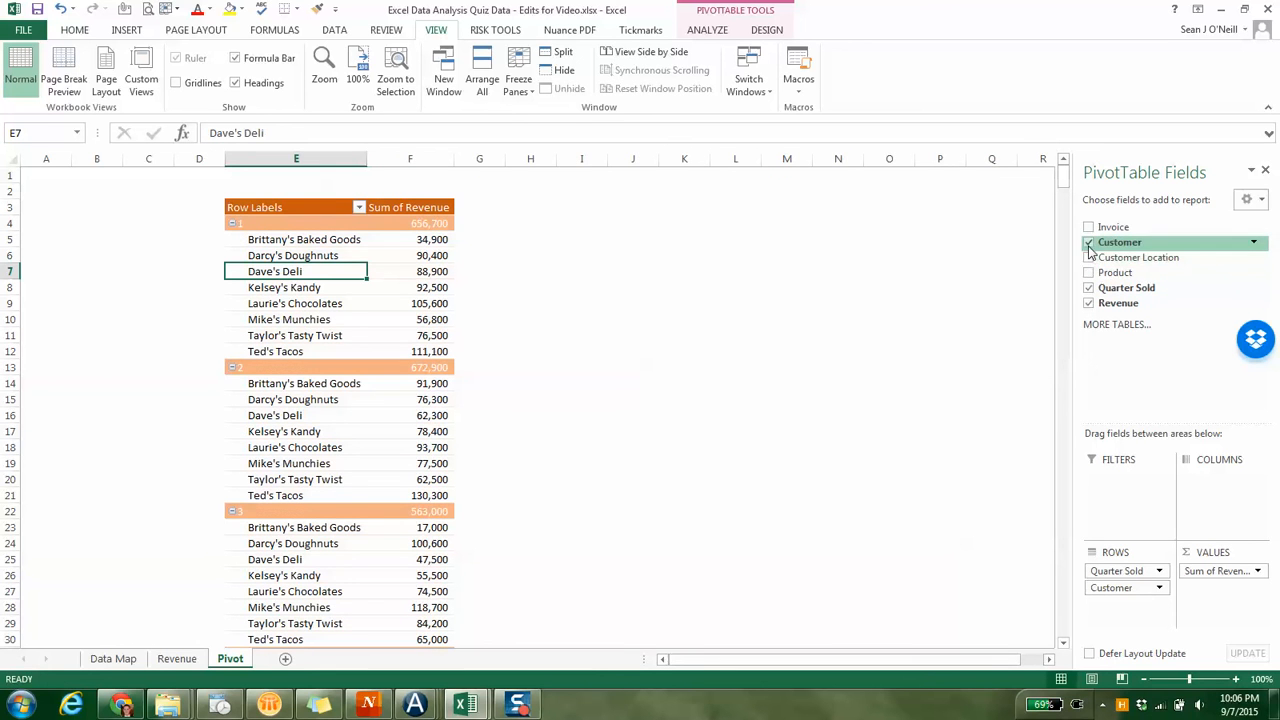
click(1089, 242)
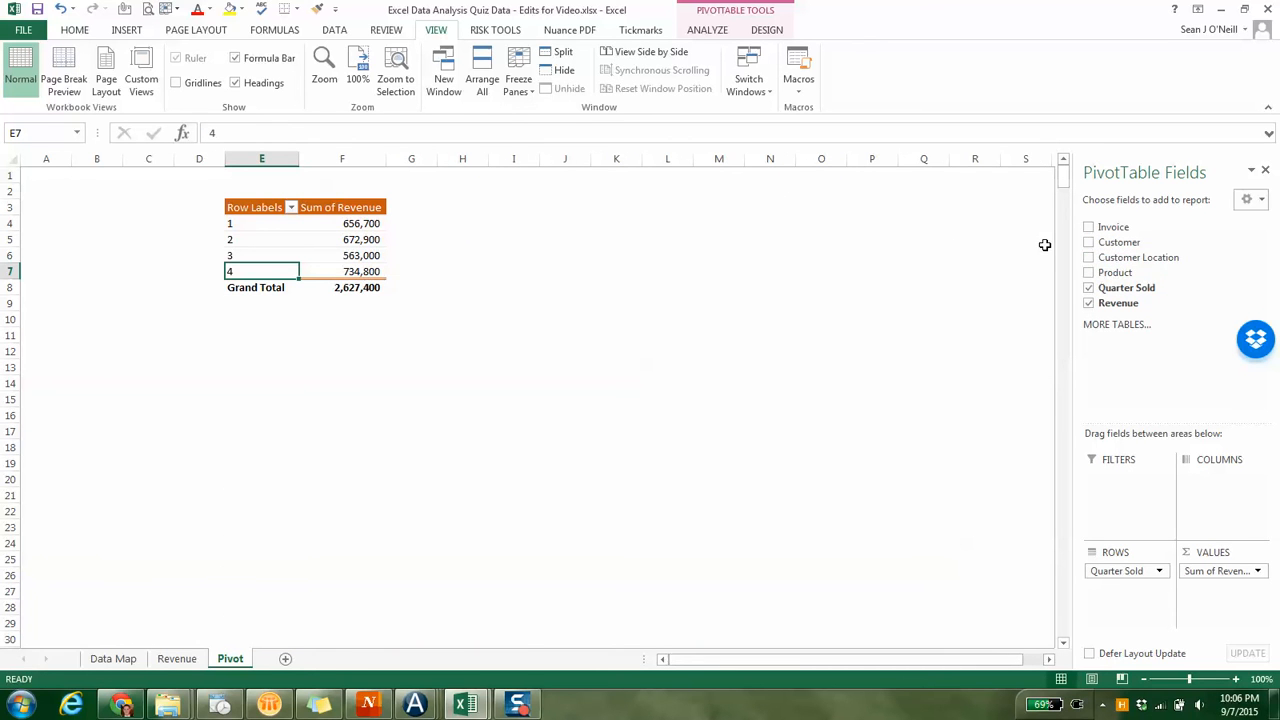
click(1087, 289)
click(1088, 242)
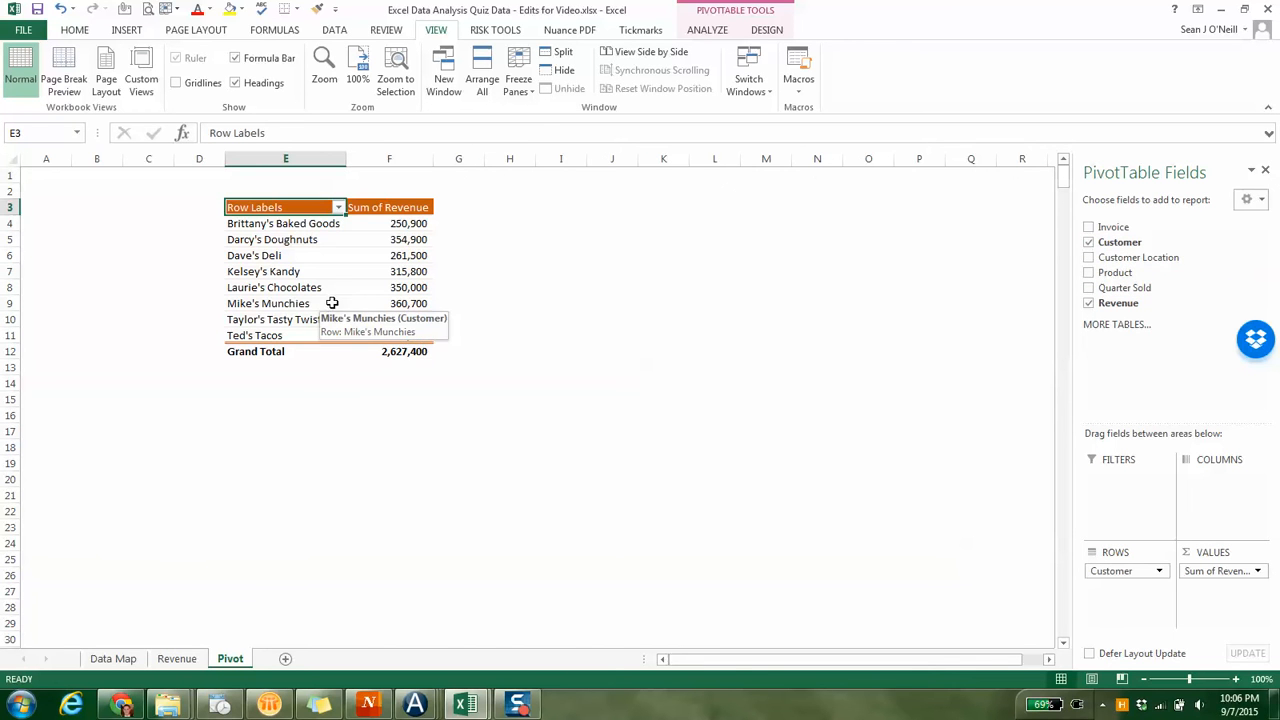
Add Customer Location, Product and Quarter Sold to the PivotTable, placing Quarter Sold as the first row field
click(1088, 257)
click(1088, 272)
click(1088, 288)
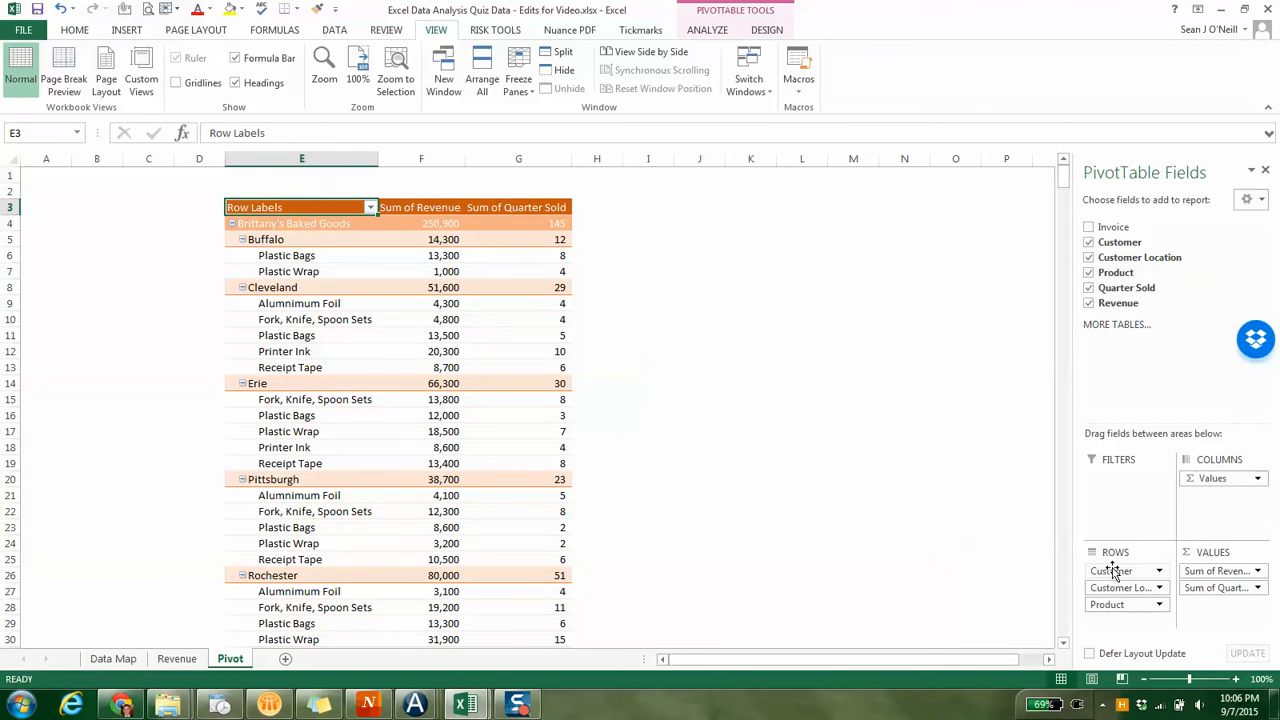
drag(1200, 587, 1140, 620)
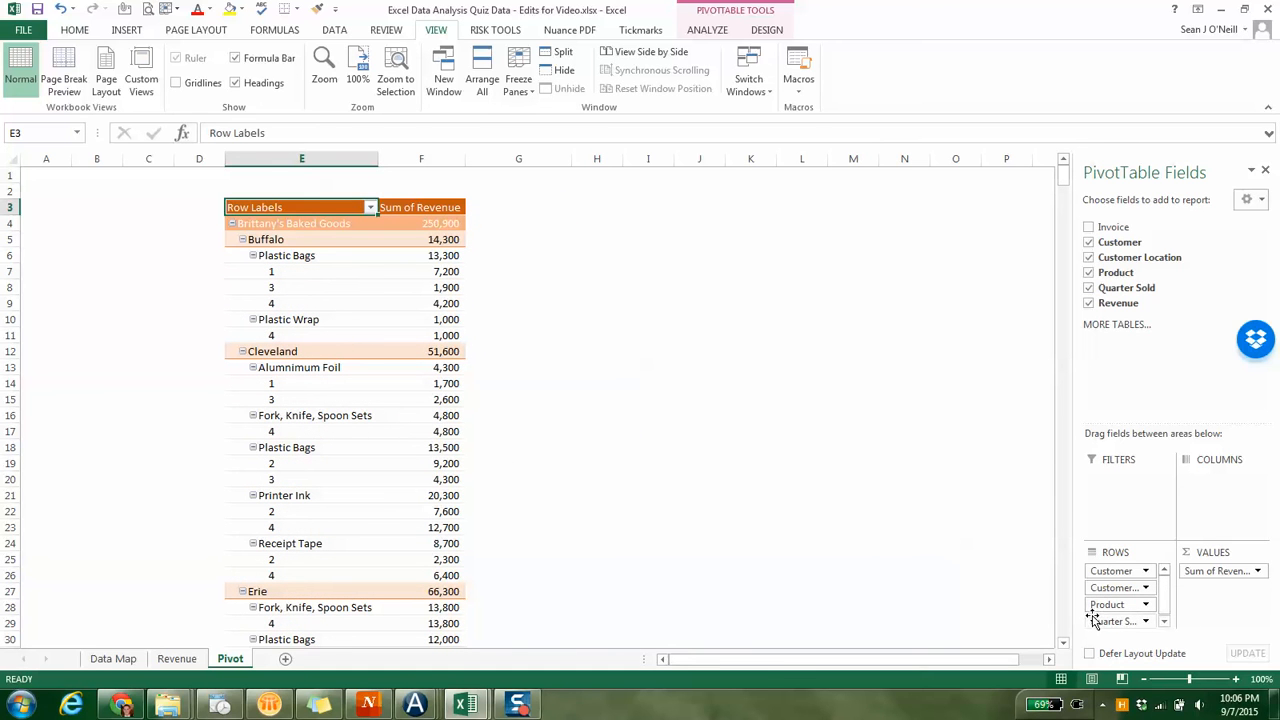
drag(1094, 621, 1088, 567)
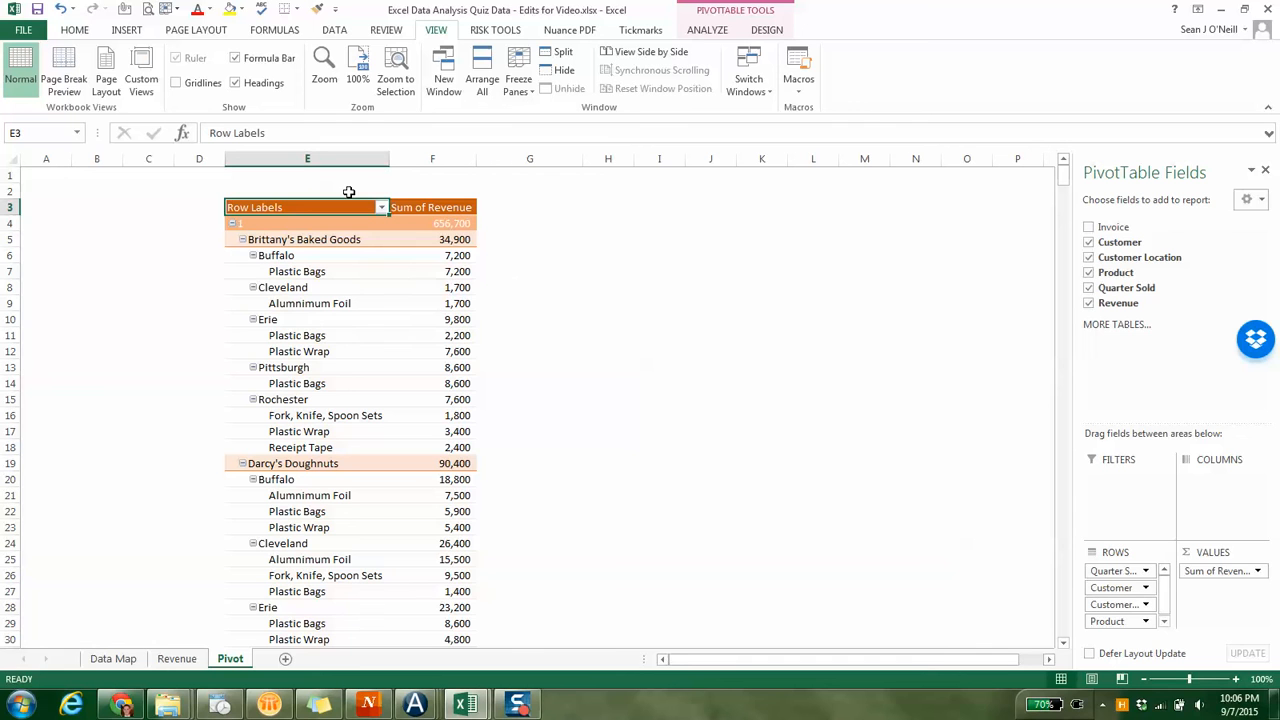
Insert slicers for Customer, Customer Location, Product and Quarter Sold
click(705, 30)
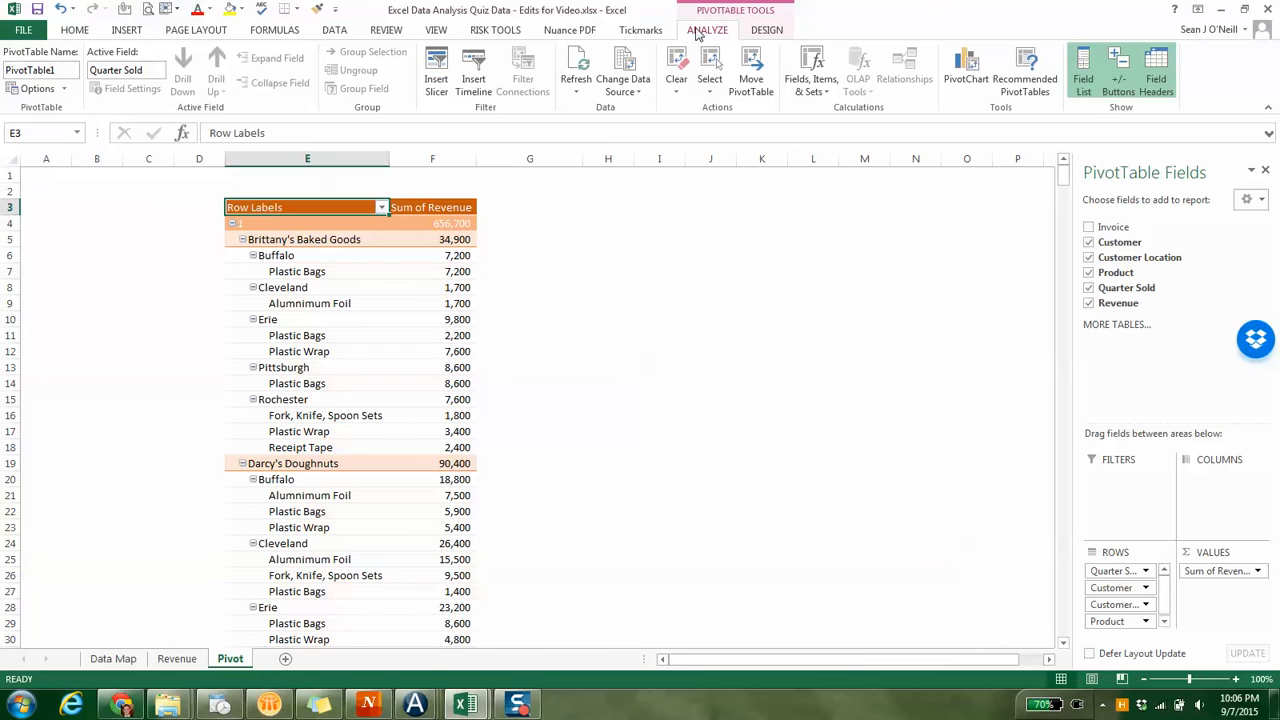
click(437, 85)
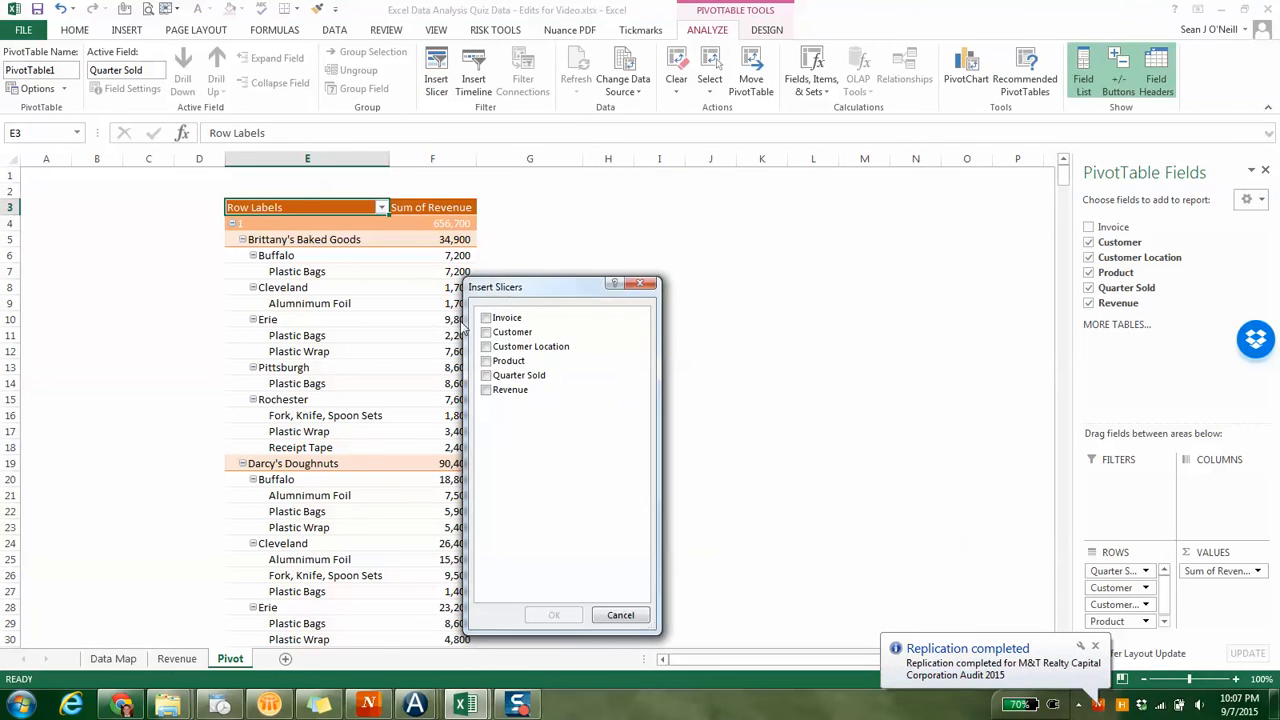
click(488, 334)
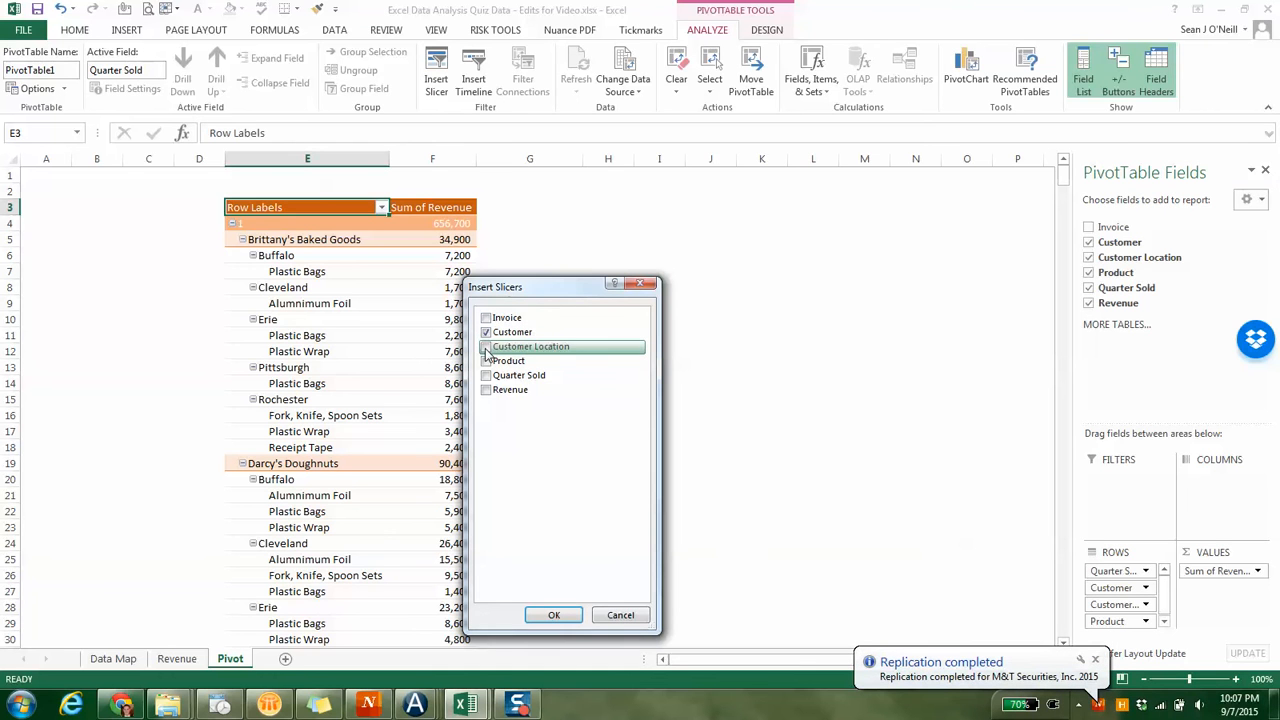
click(487, 348)
click(487, 362)
click(487, 376)
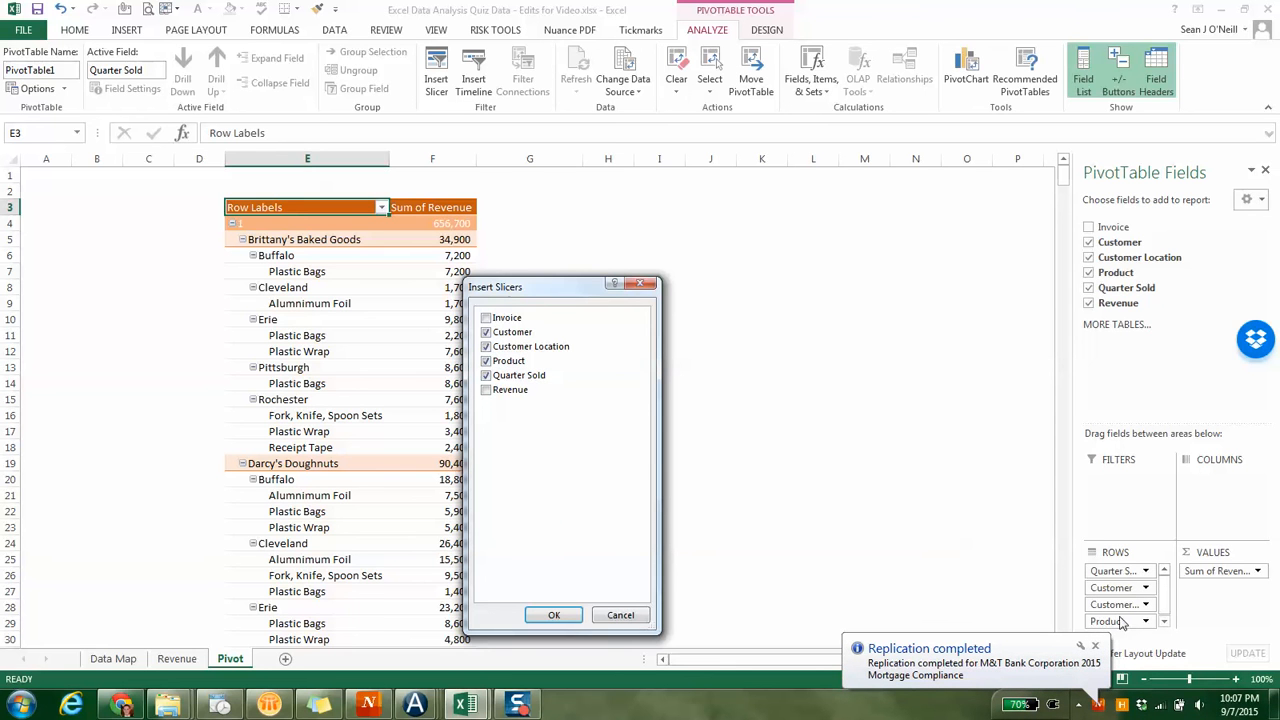
click(543, 615)
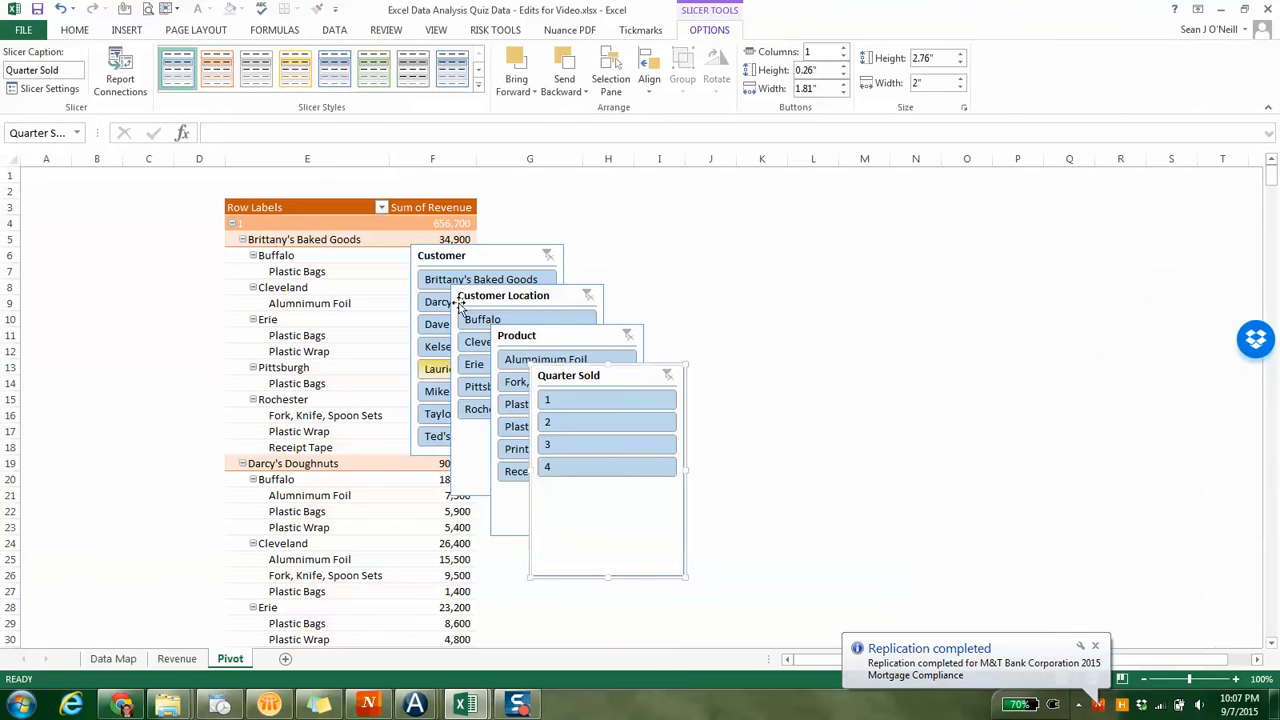
Place the Customer slicer at the top of columns A to C with Customer Location beneath it, shortened to 1.83" high
drag(459, 260, 75, 179)
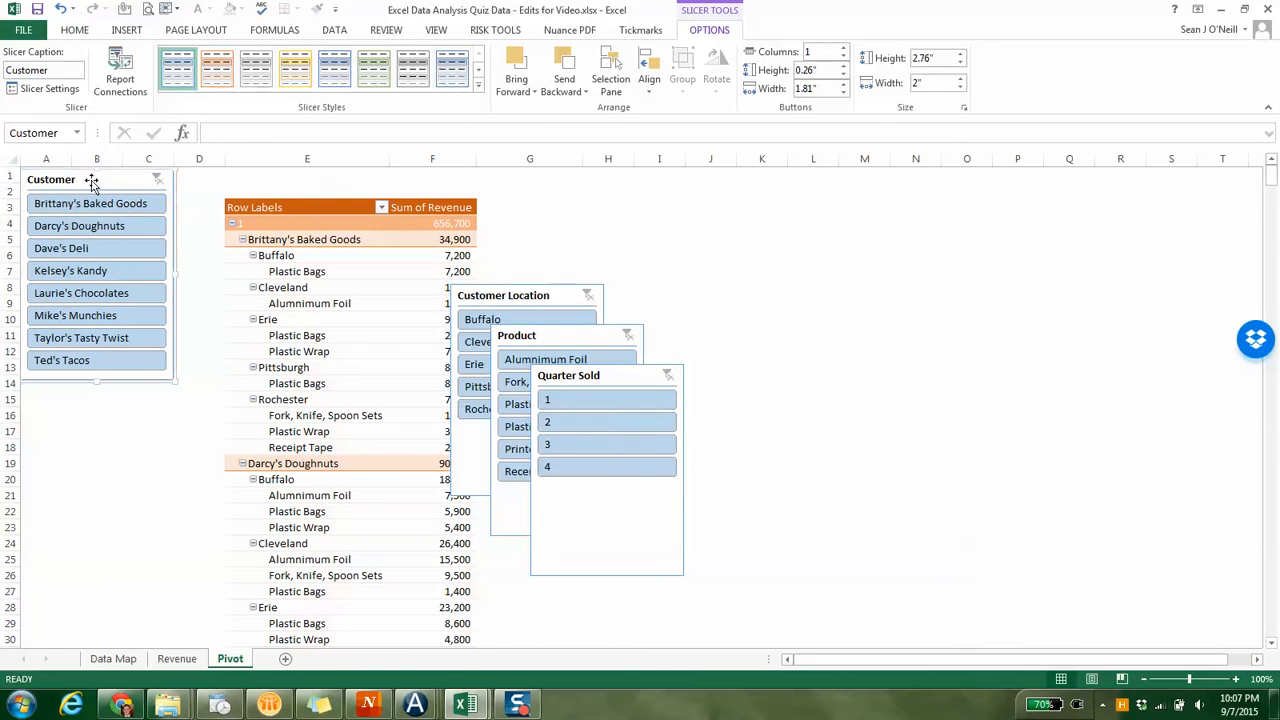
drag(497, 303, 65, 398)
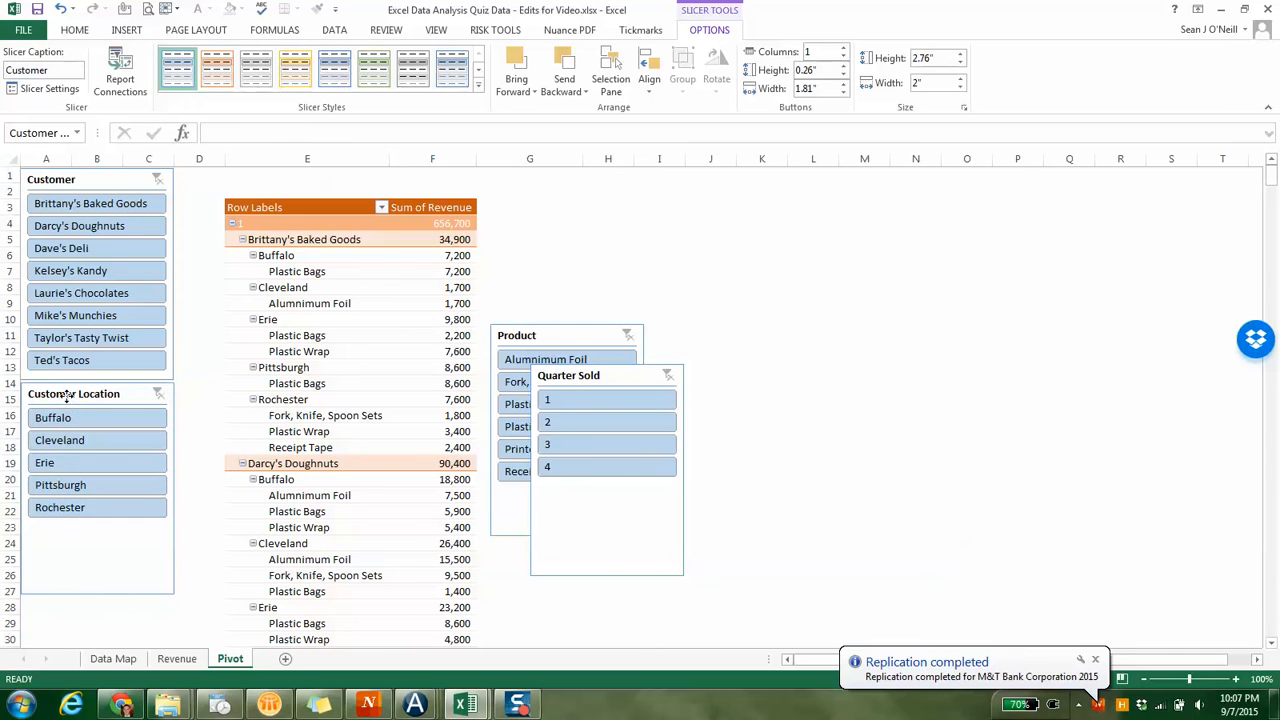
drag(92, 593, 111, 521)
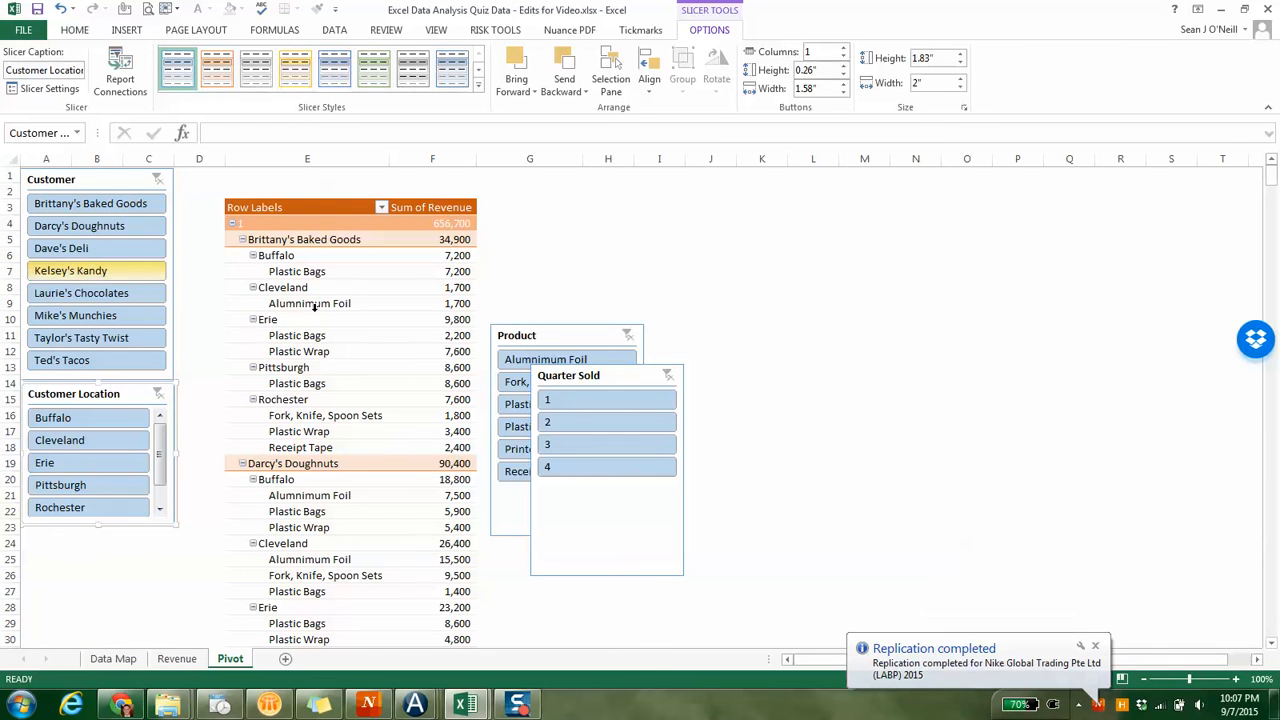
Stack the Quarter Sold and Product slicers below Customer Location, shortening them to 1.62" and 2.29" high
drag(605, 372, 96, 536)
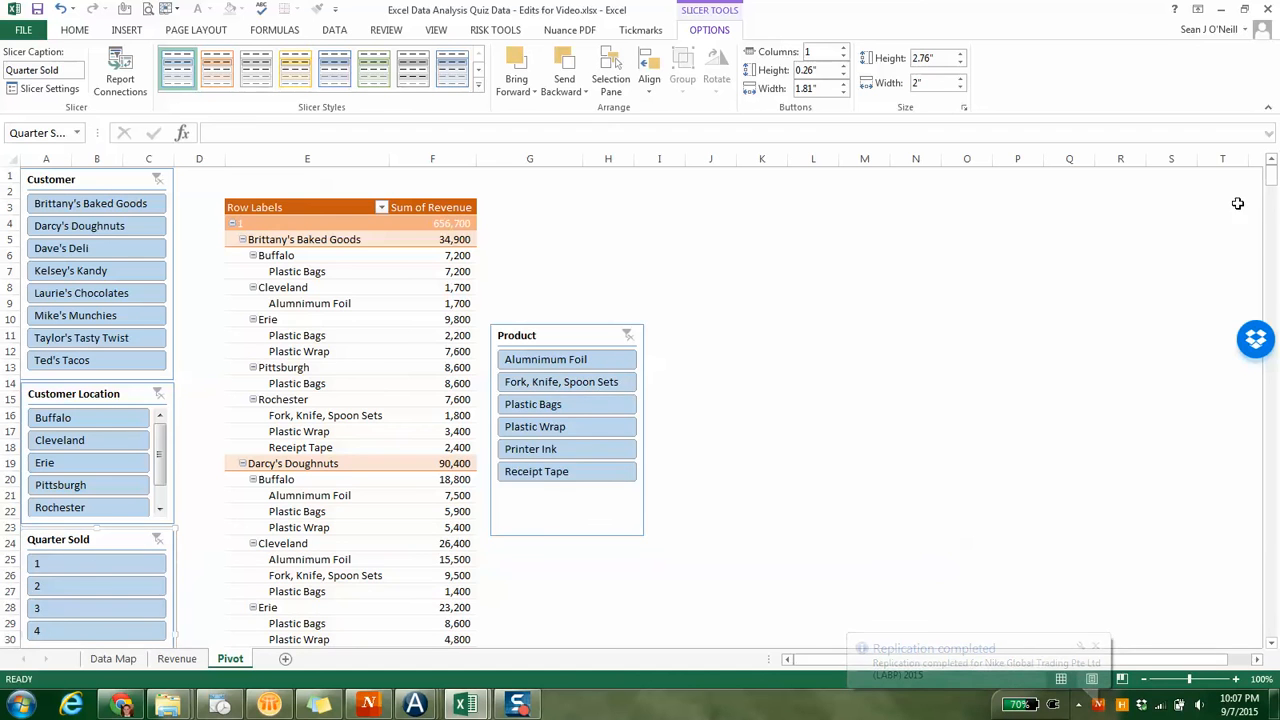
drag(1272, 188, 1272, 194)
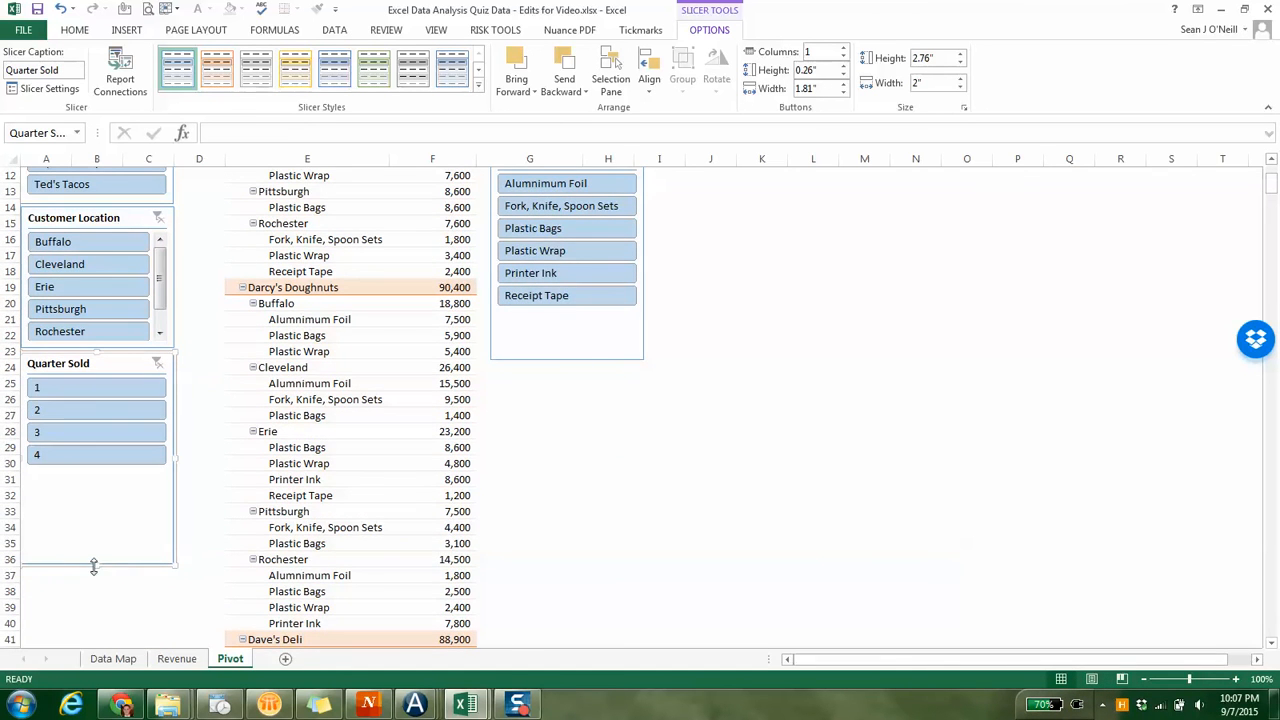
drag(93, 566, 95, 476)
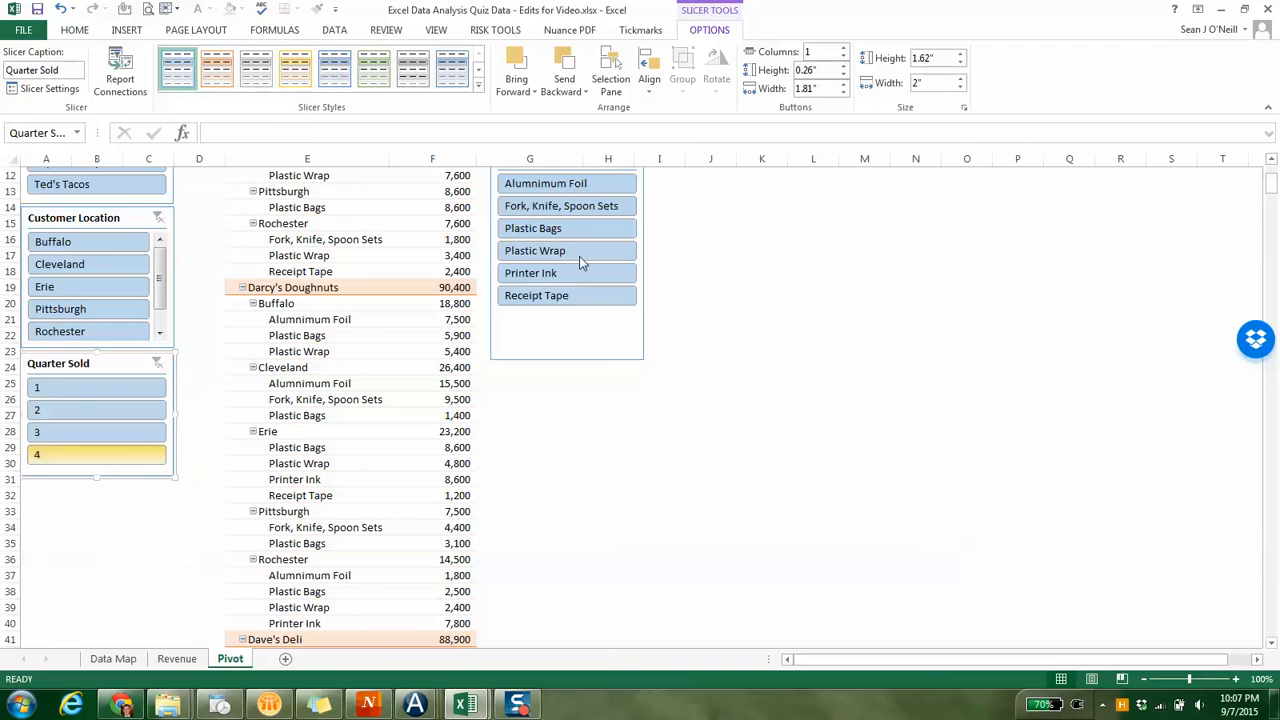
click(568, 324)
drag(541, 326, 97, 560)
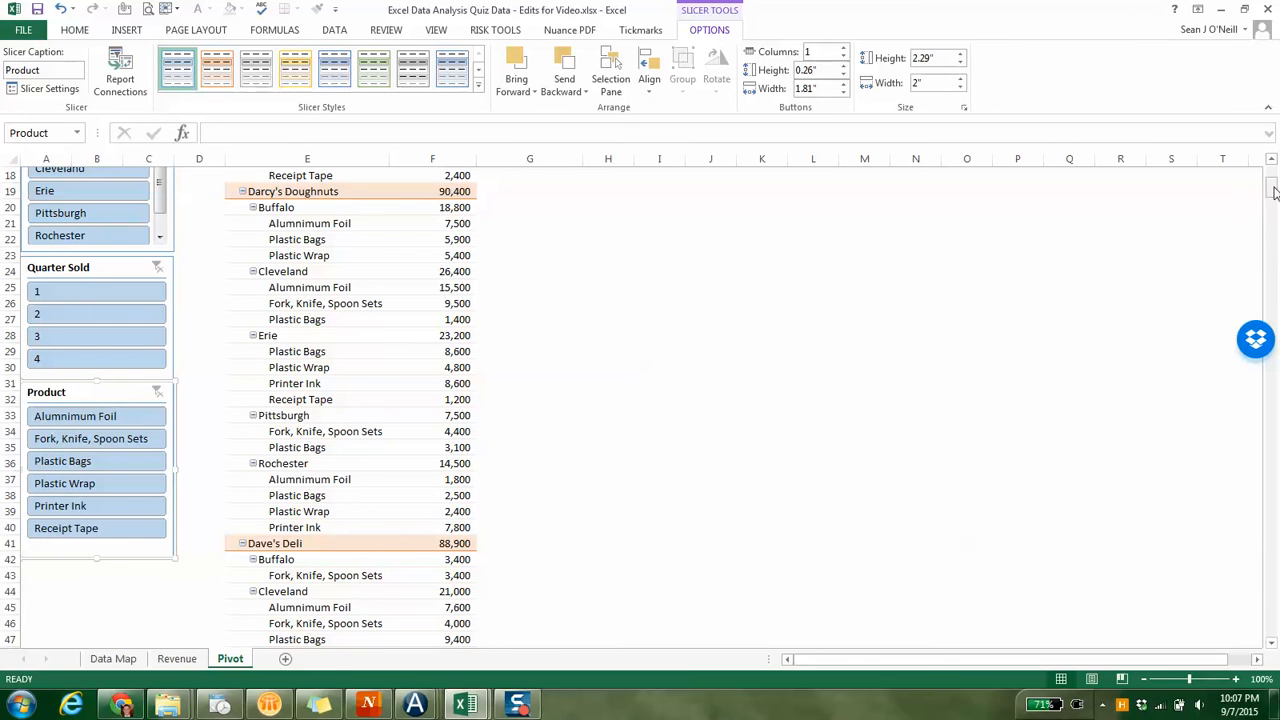
Filter the PivotTable to Kelsey's Kandy with the Customer slicer
scroll(1275, 192, up, 4)
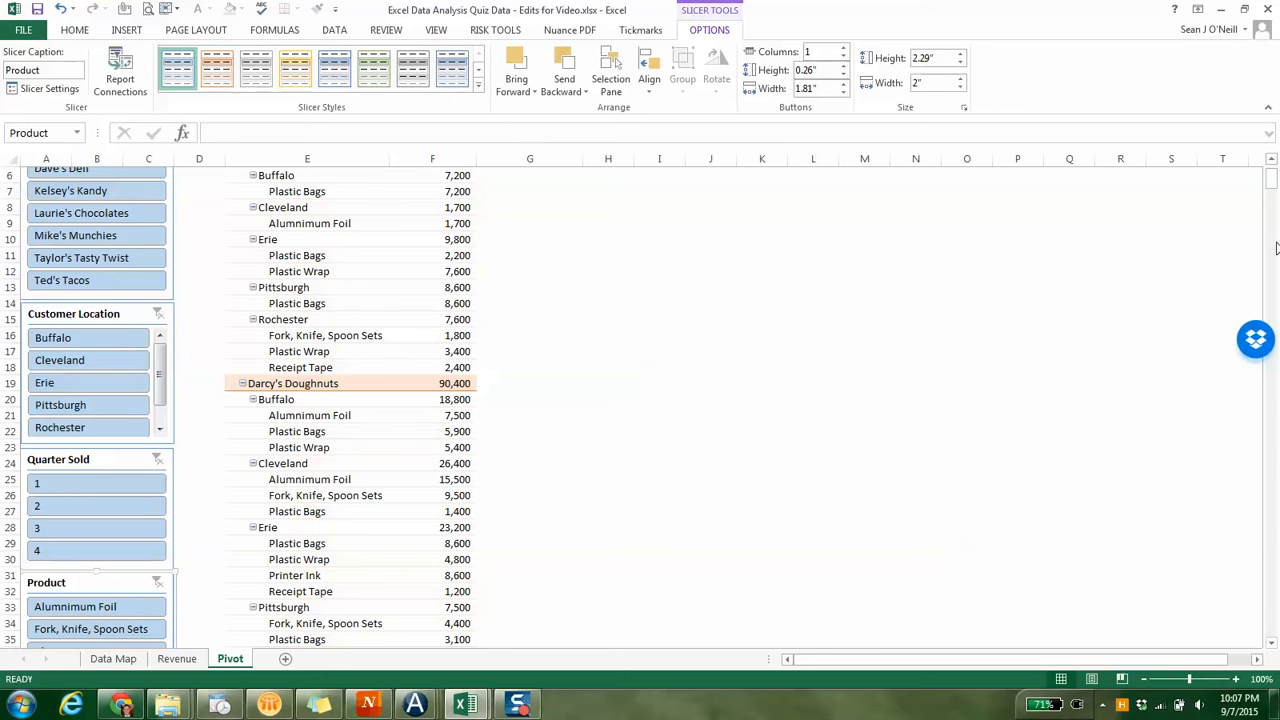
drag(1271, 184, 1271, 178)
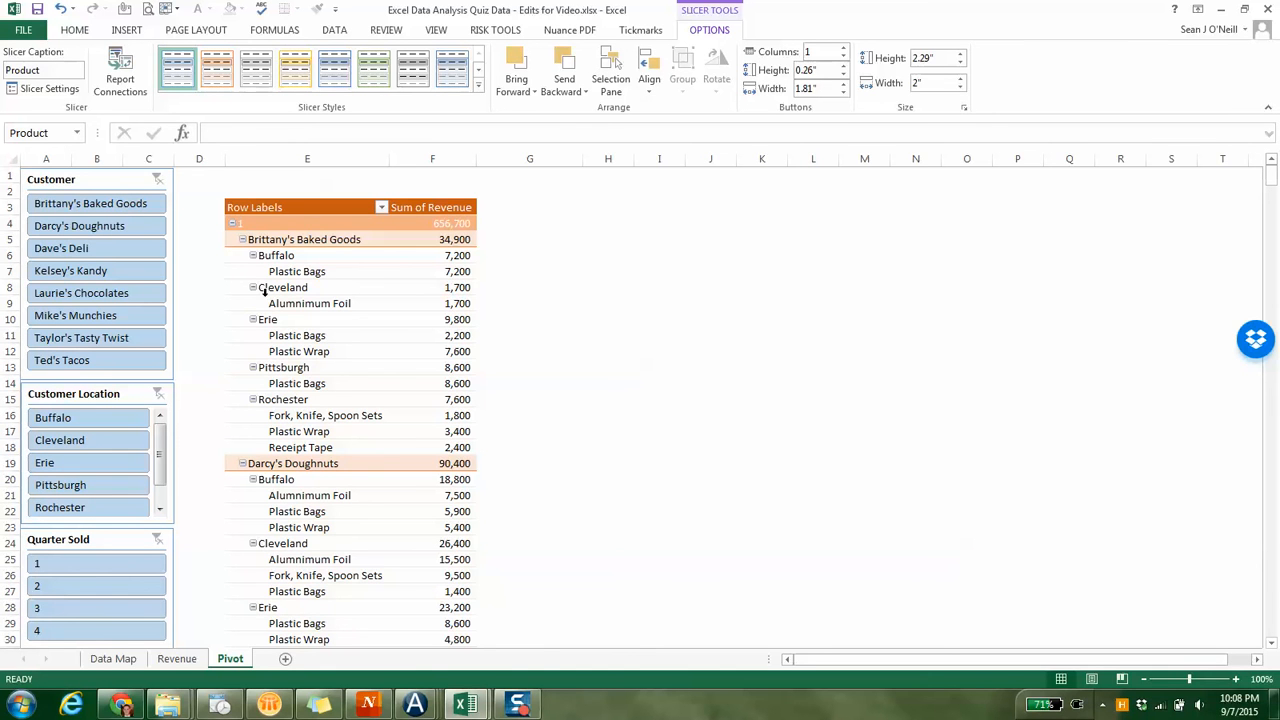
click(110, 271)
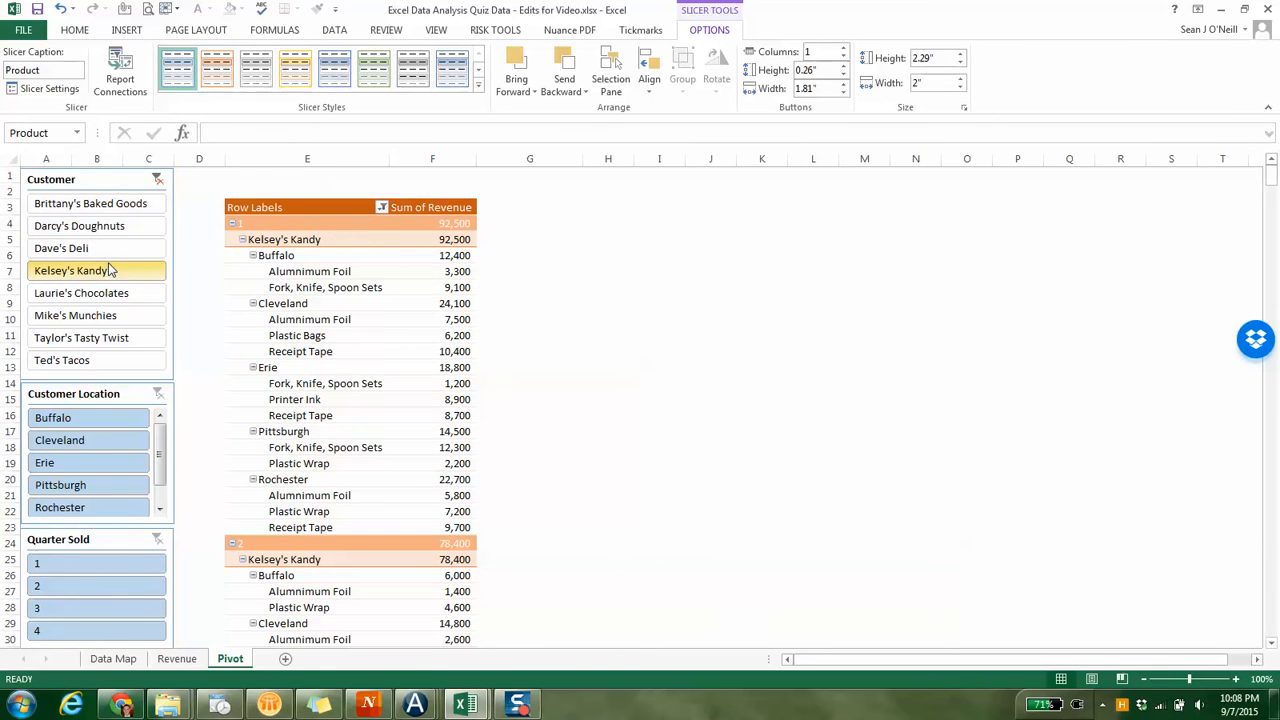
Filter the PivotTable to the Buffalo location, and clear the Customer Location filter again
click(153, 400)
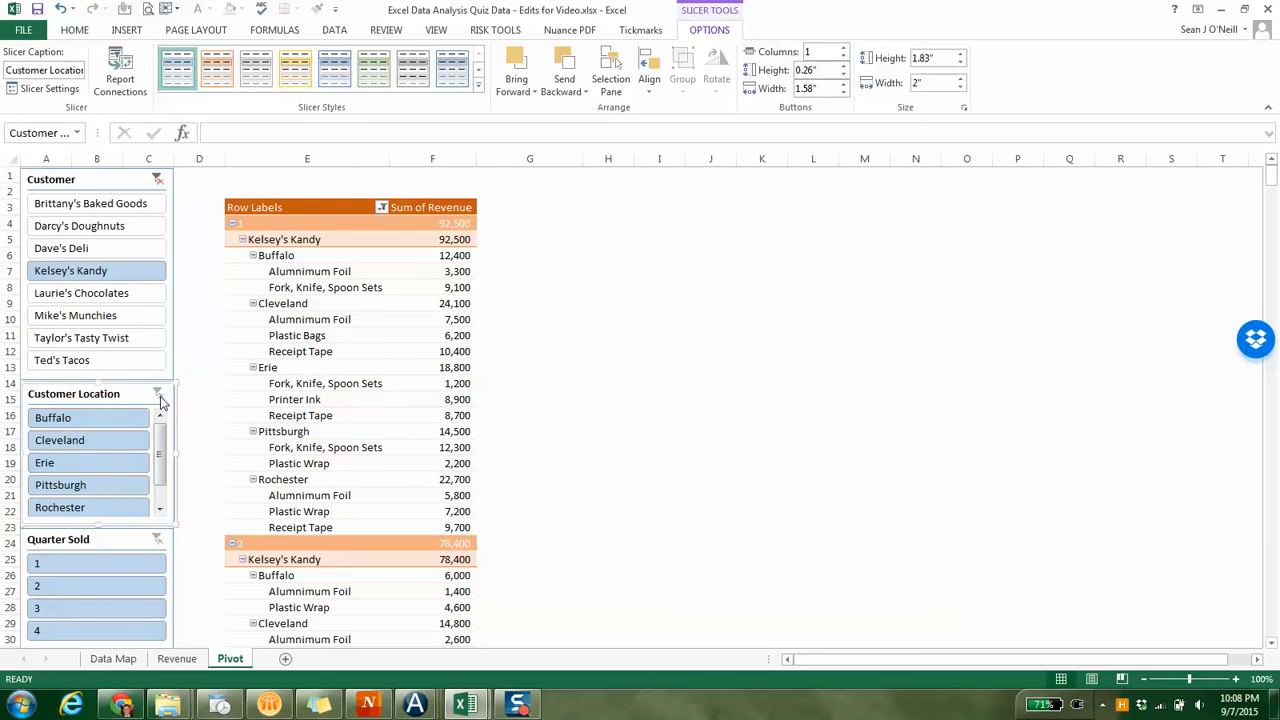
click(128, 418)
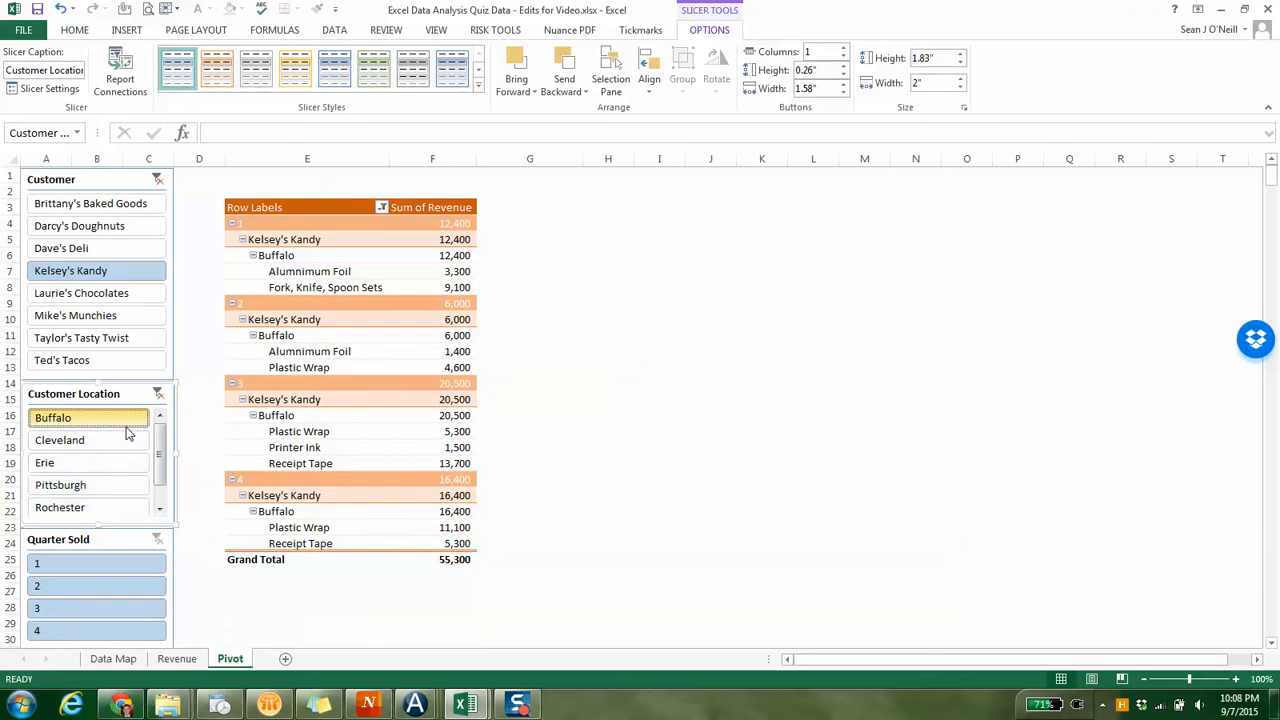
click(157, 395)
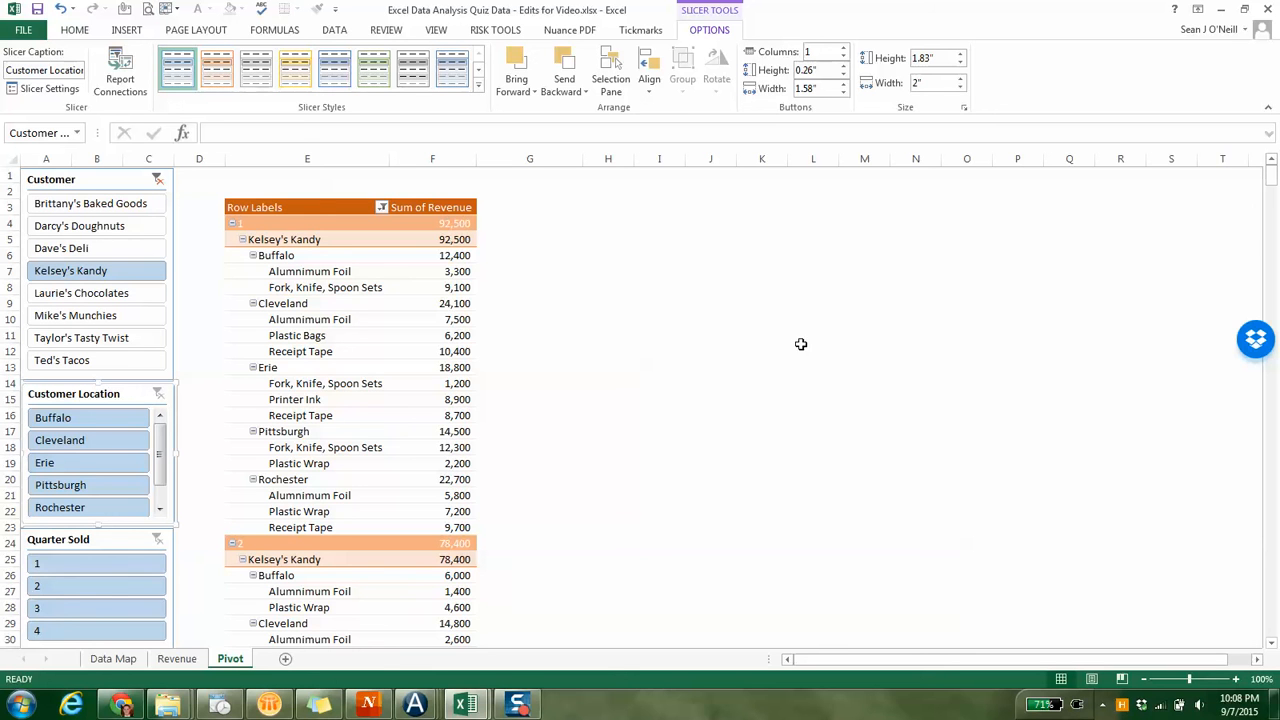
Filter the PivotTable to quarter 3 and remove the Product and Customer Location fields from its rows
click(78, 611)
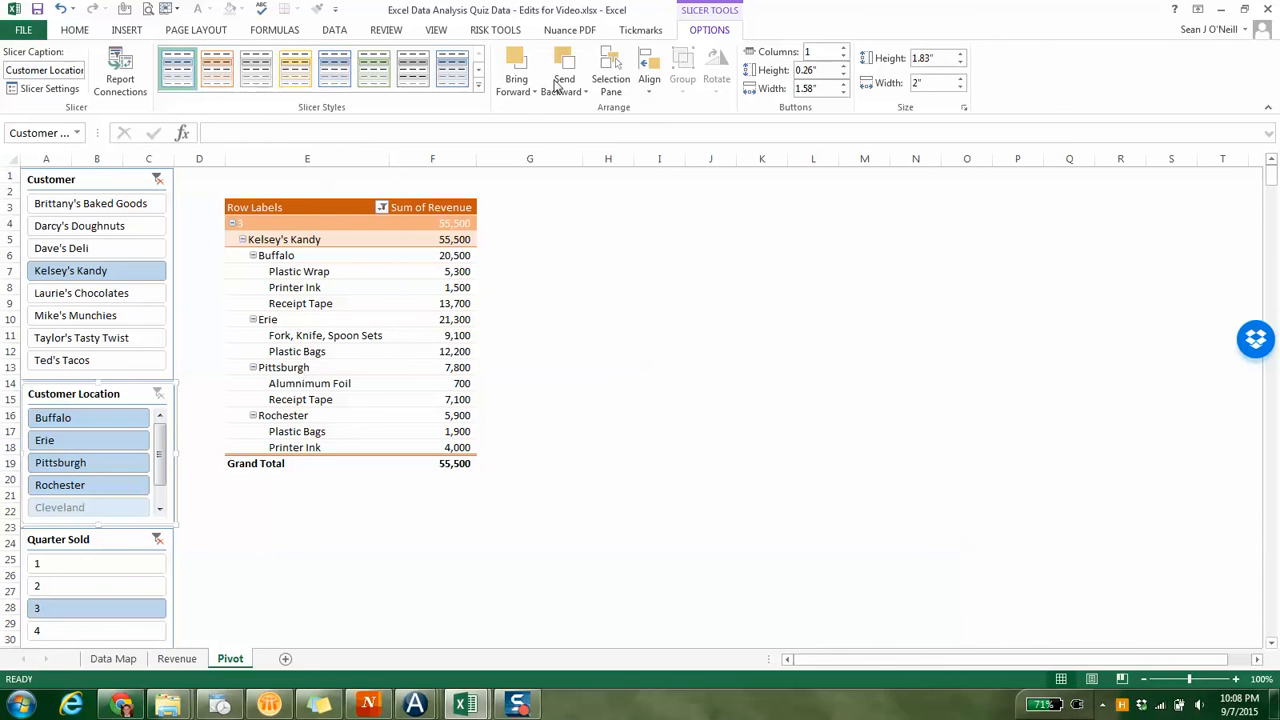
click(329, 262)
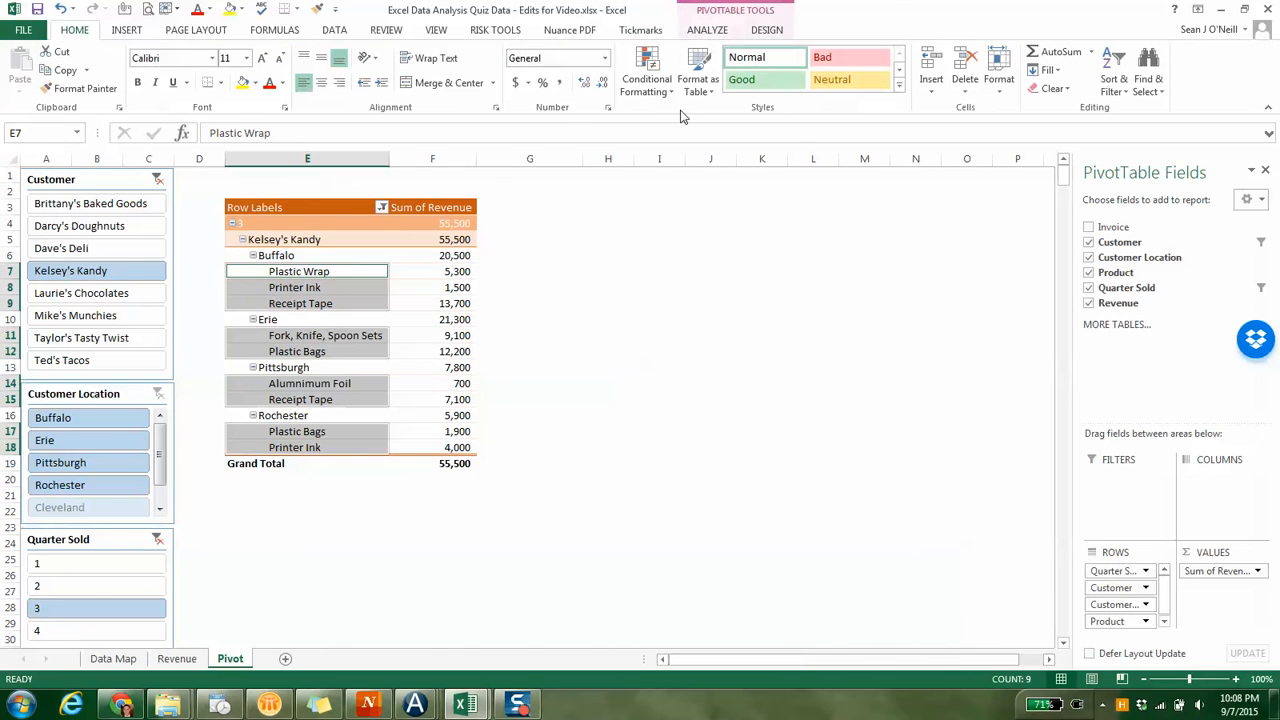
click(1089, 274)
click(1089, 258)
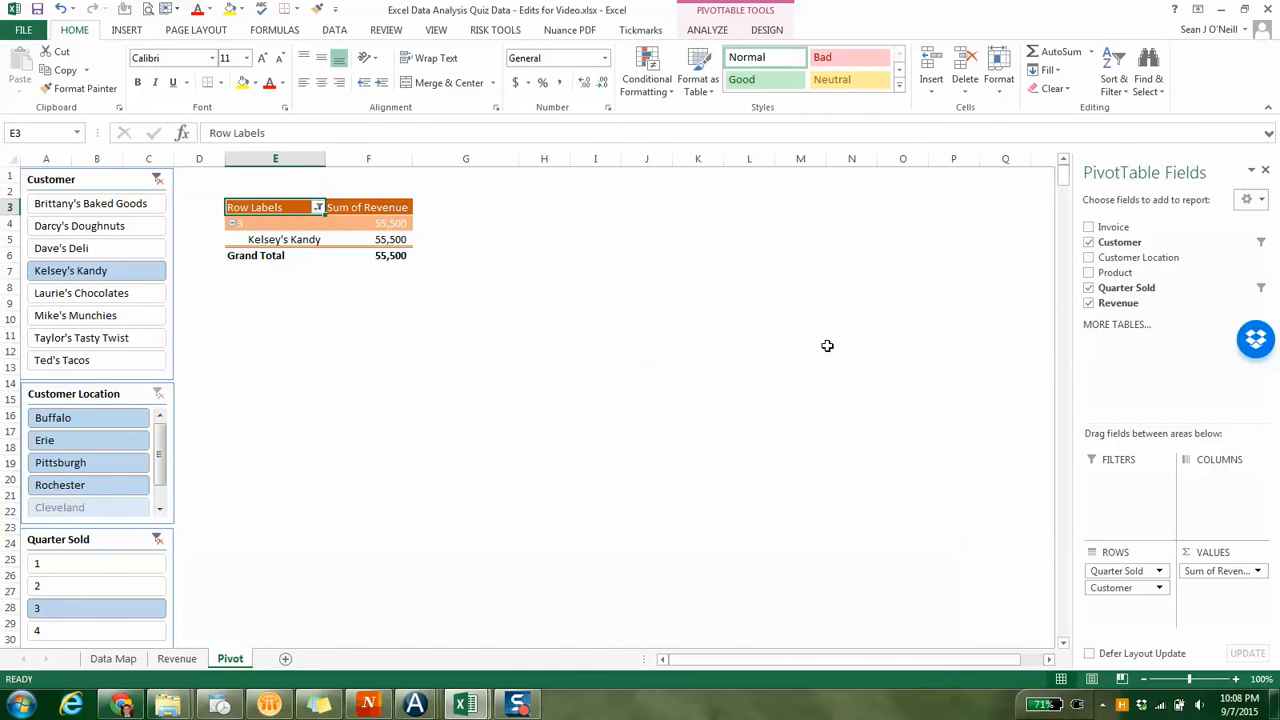
Add Product back to the PivotTable rows, followed by Customer Location beneath it
click(1090, 273)
click(1089, 257)
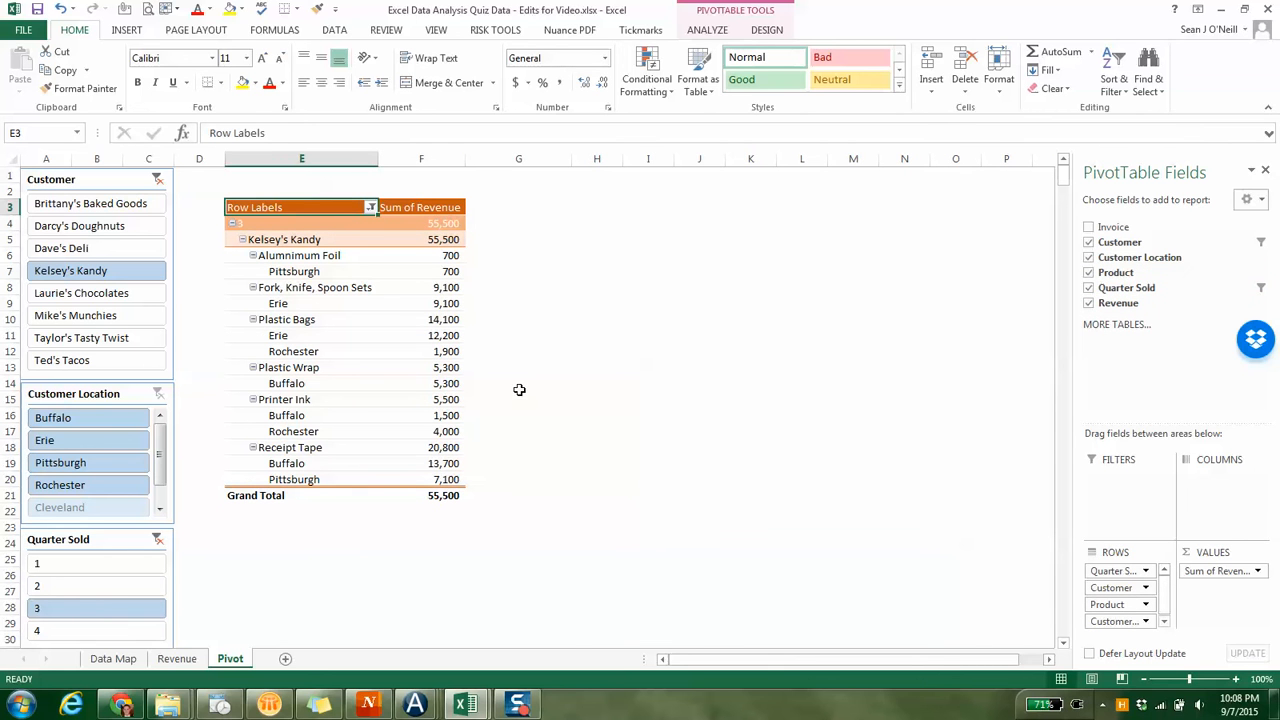
Clear the Customer and Quarter Sold slicer filters, and filter the PivotTable to the Plastic Bags product
click(157, 180)
click(158, 539)
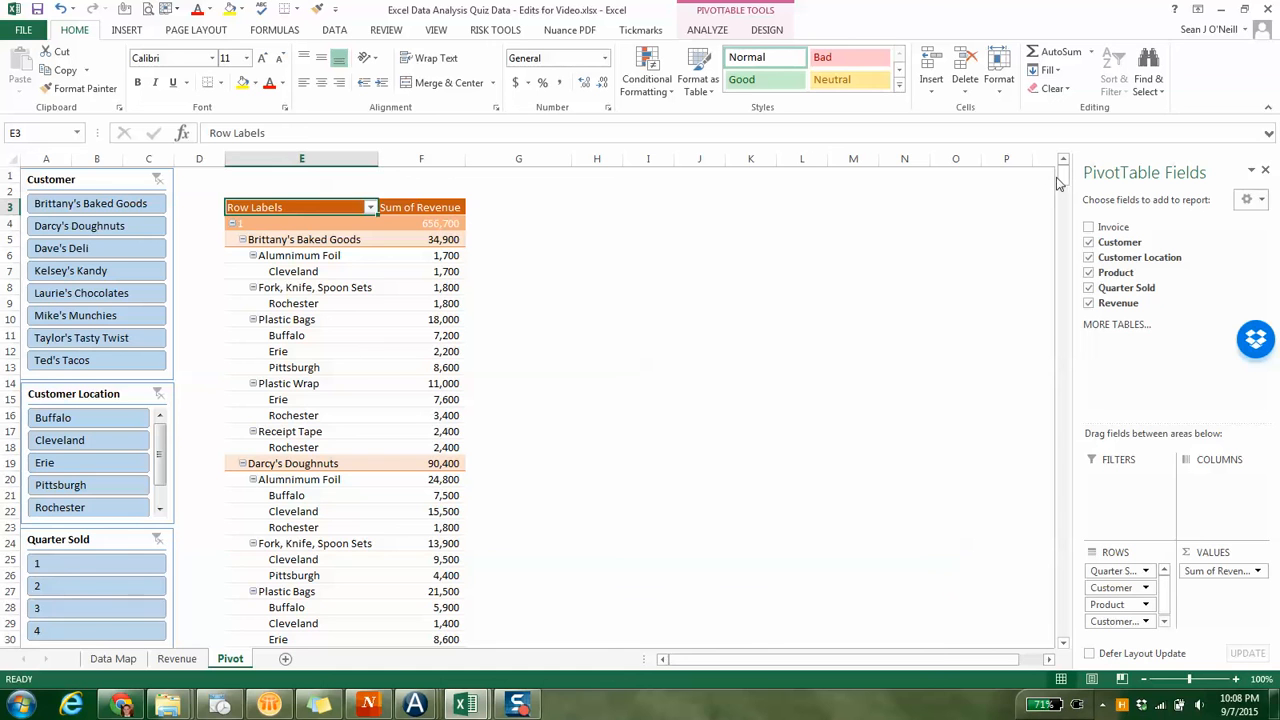
mouse_move(1063, 175)
mouse_down()
mouse_move(1064, 200)
mouse_move(1063, 188)
mouse_up()
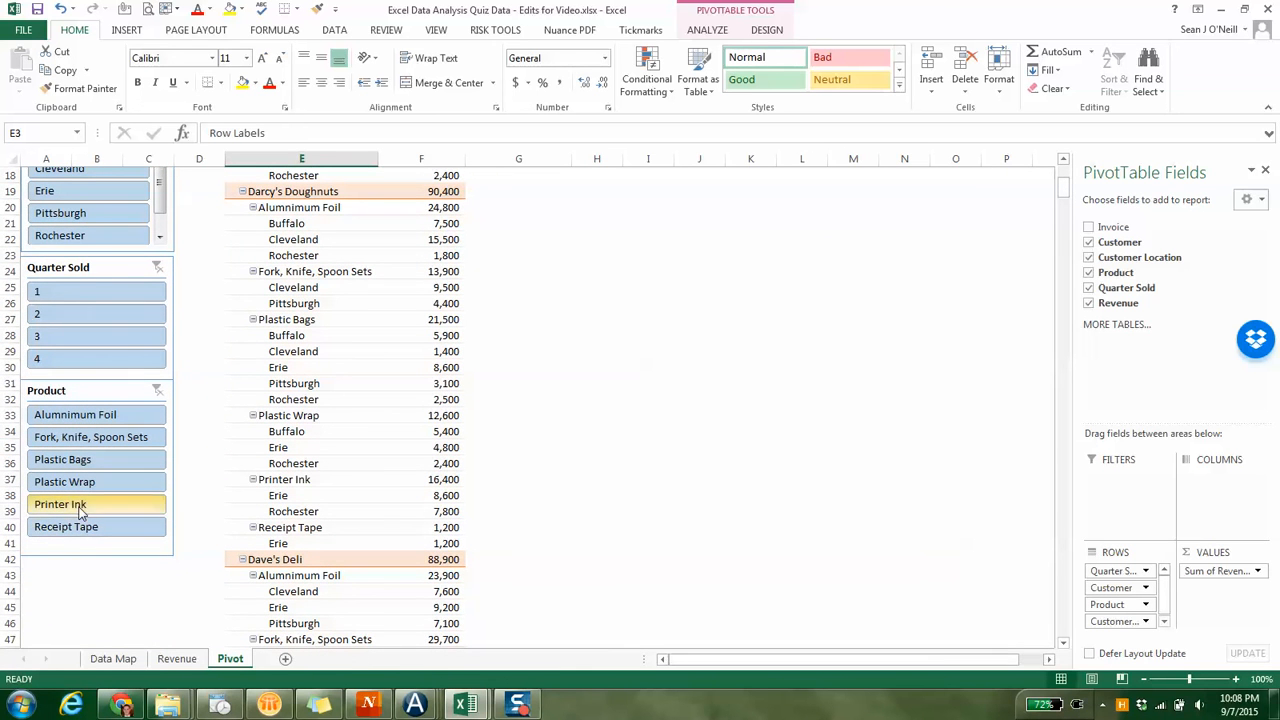
click(87, 461)
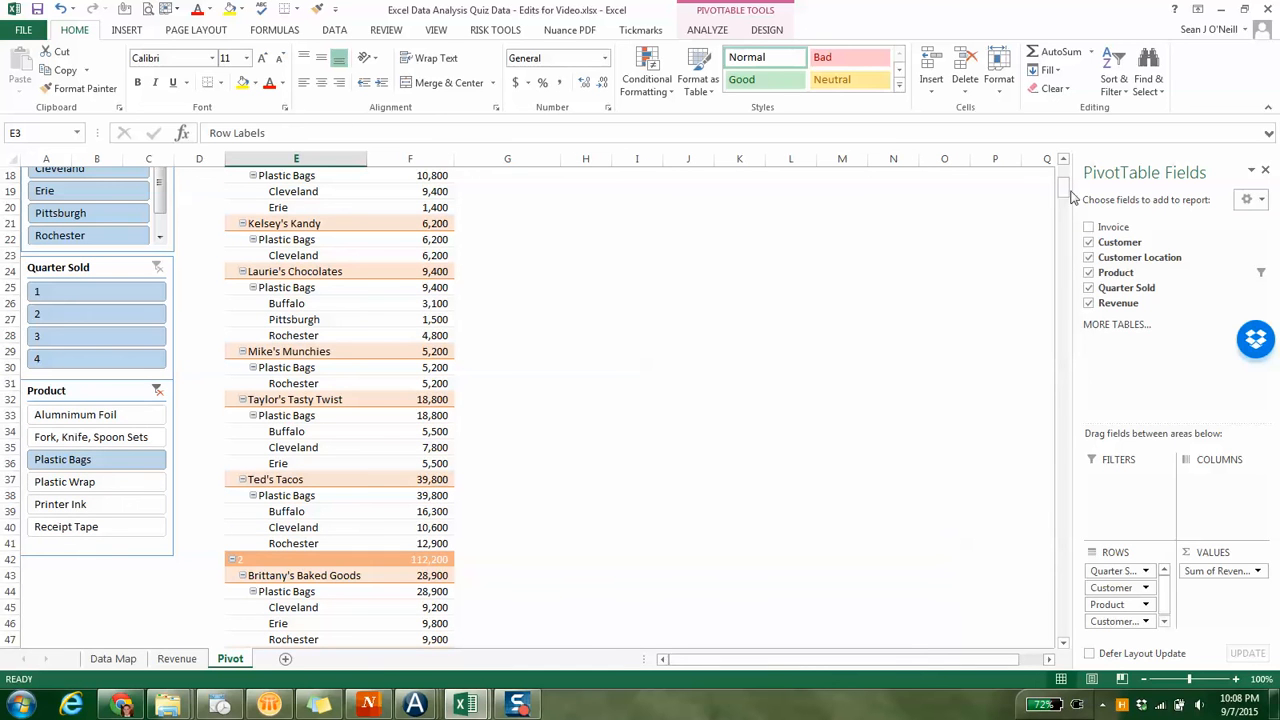
drag(1066, 197, 1066, 176)
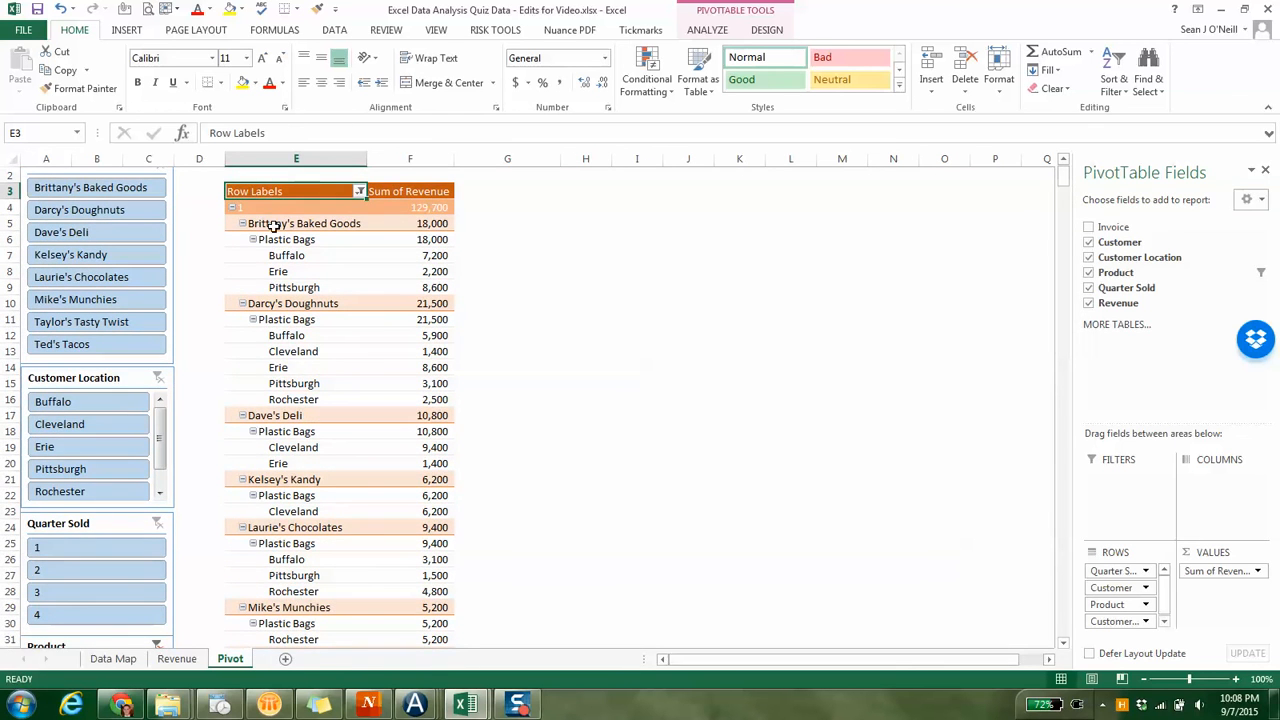
Move Product to the first position in the PivotTable rows and remove the Customer field
mouse_move(1113, 606)
mouse_down()
mouse_move(1118, 562)
mouse_move(1100, 590)
mouse_up()
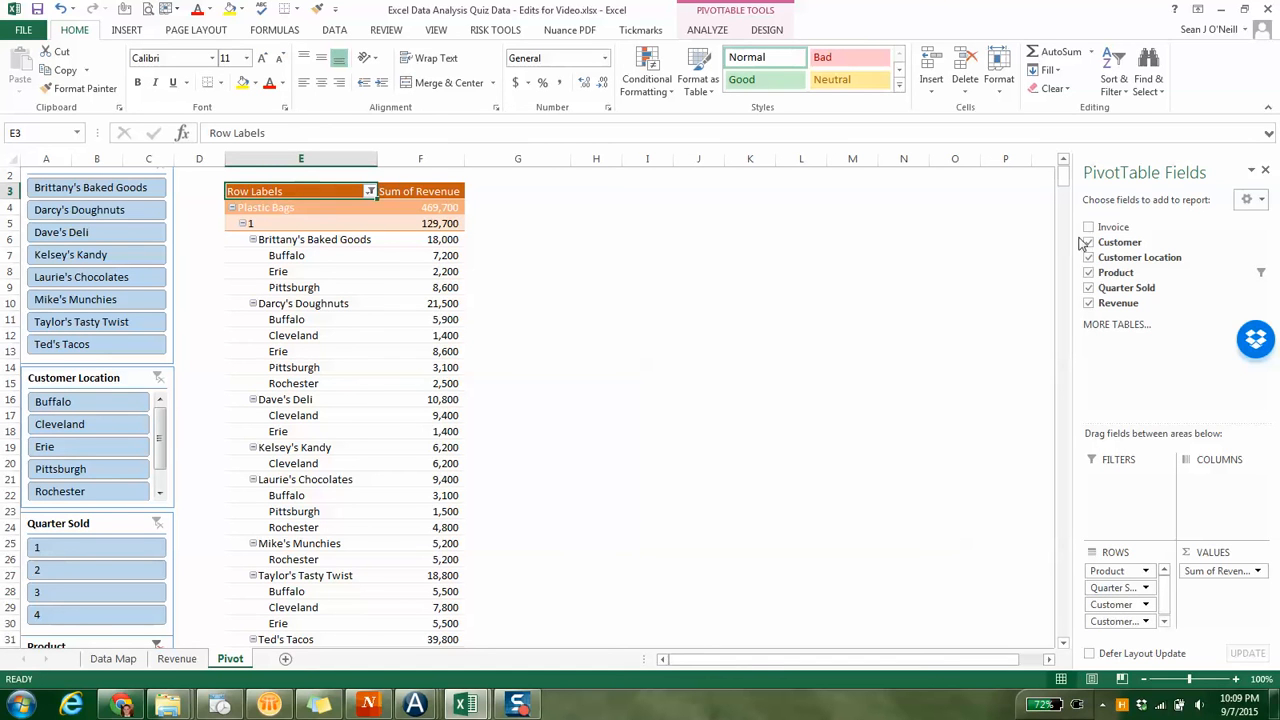
click(1088, 242)
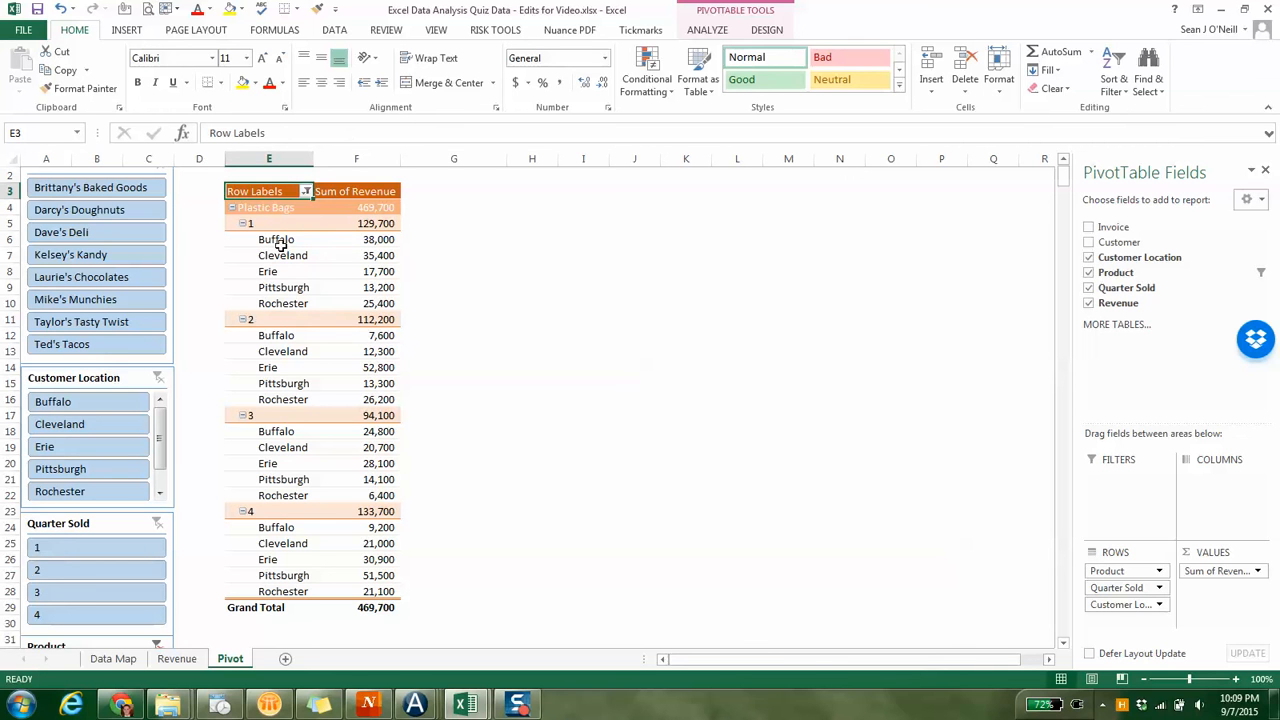
Filter the Plastic Bags revenue to the Buffalo location, and clear the Customer Location filter again
click(63, 410)
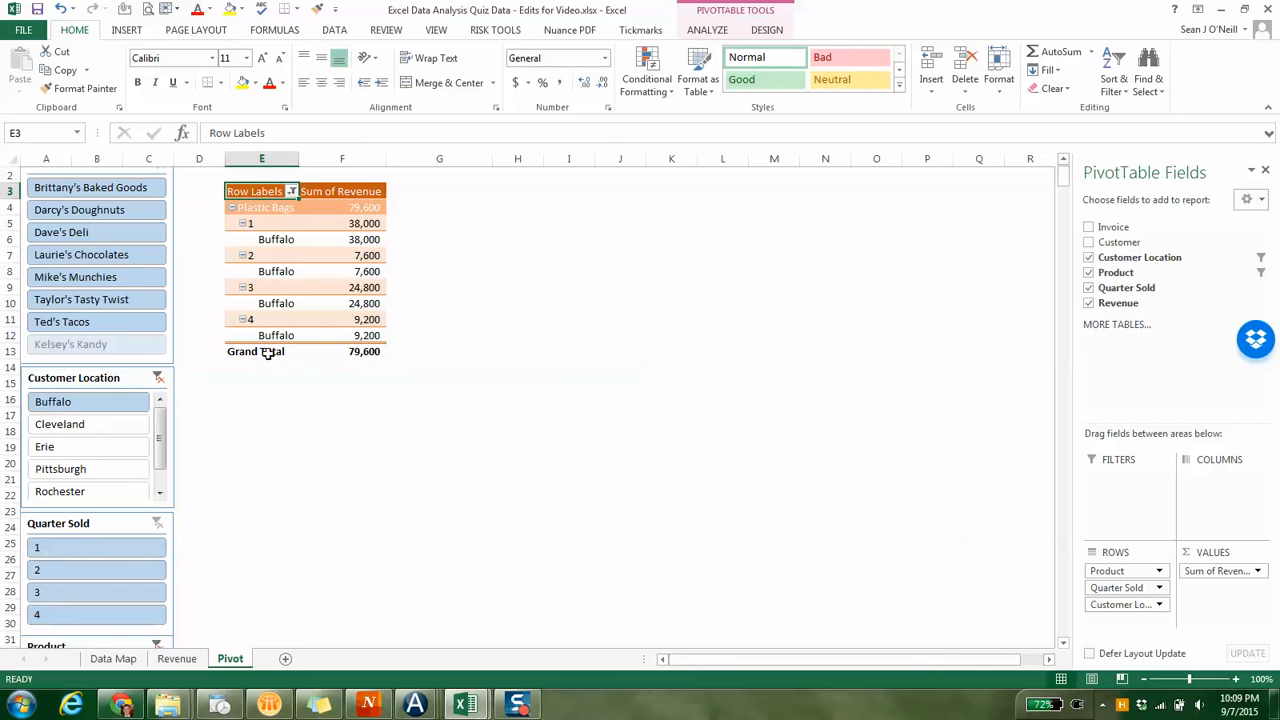
click(158, 378)
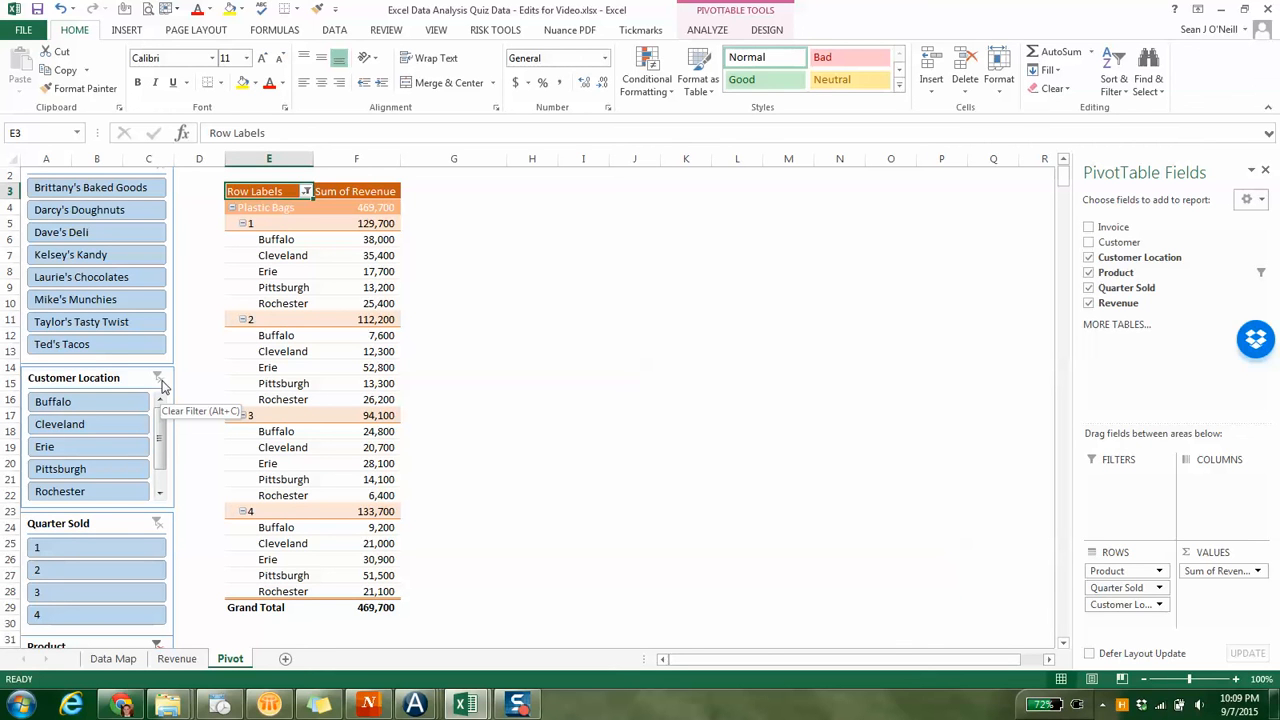
Filter the PivotTable to Darcy's Doughnuts and add Customer back to the rows beneath Customer Location
click(92, 218)
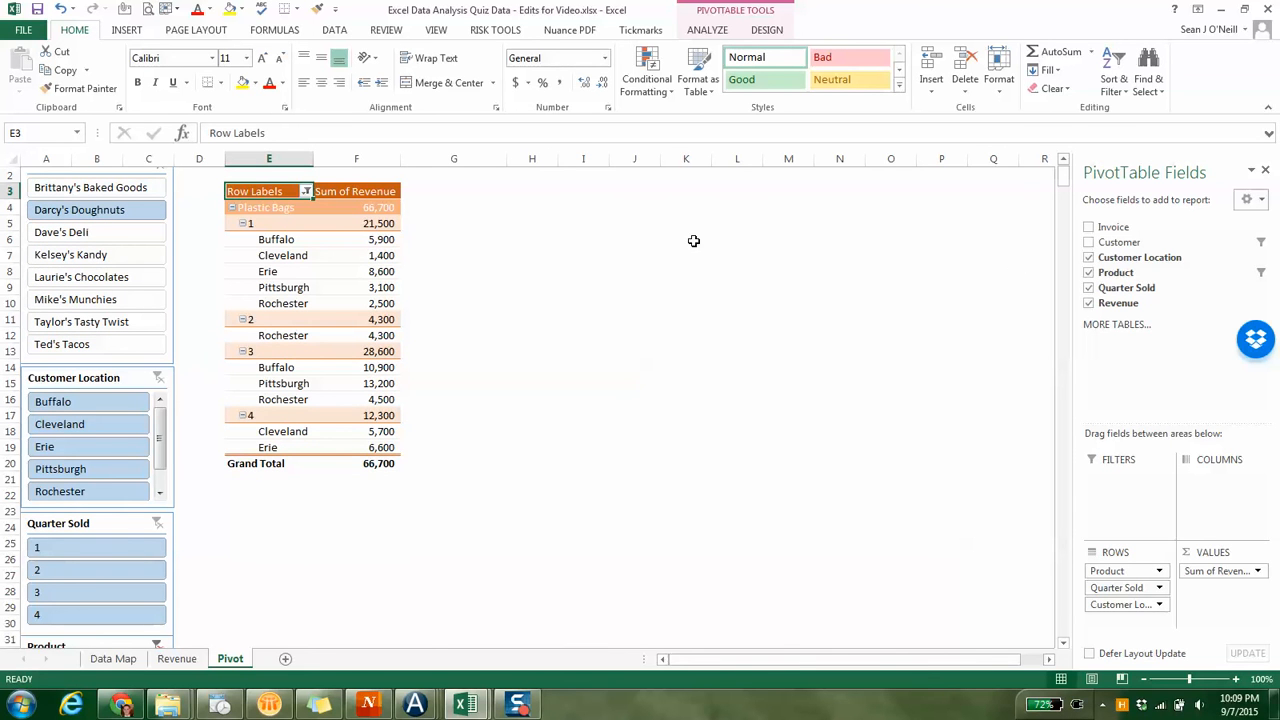
click(1090, 242)
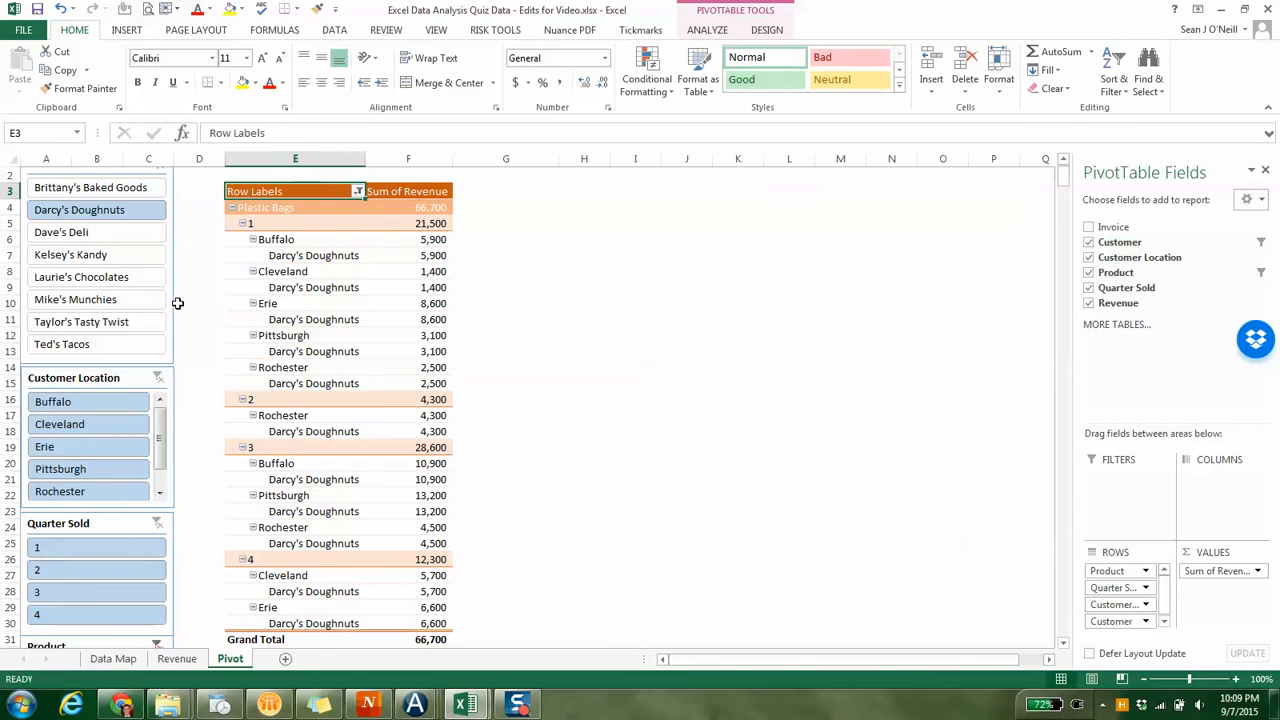
Clear the Customer slicer filter, try it on Brittany's Baked Goods, and clear it again to include all customers
drag(1065, 178, 1065, 171)
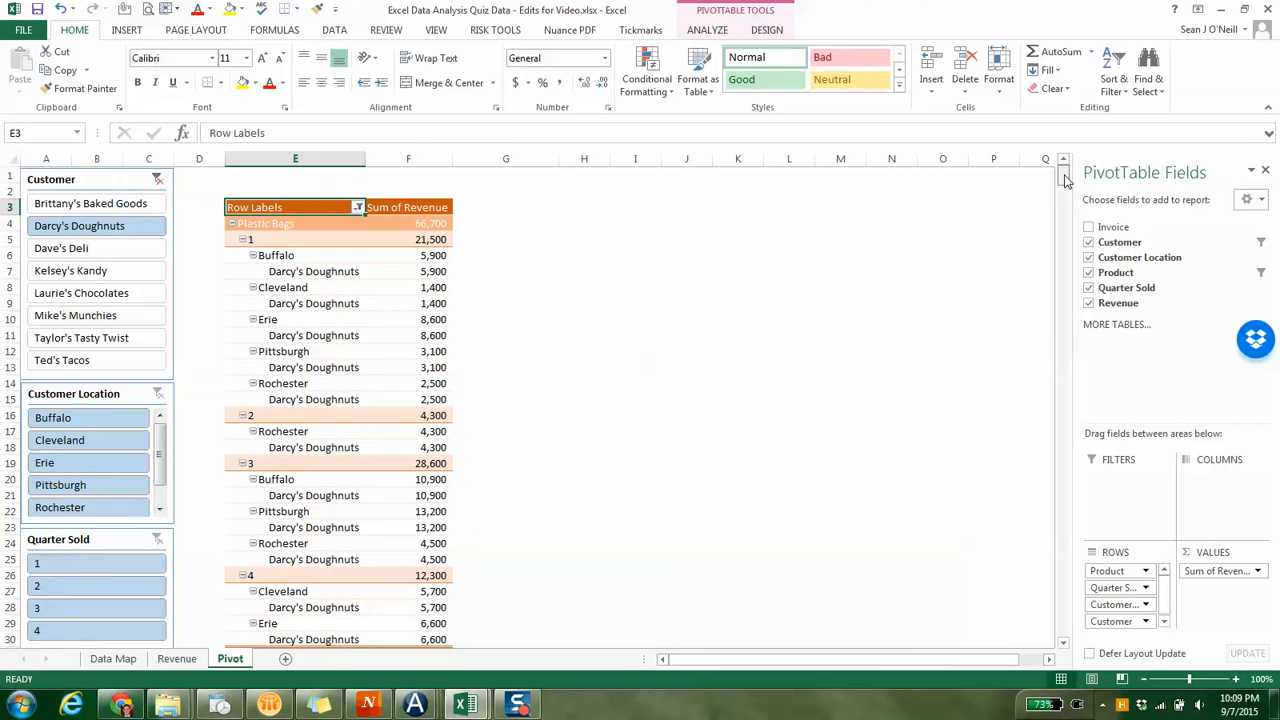
click(156, 179)
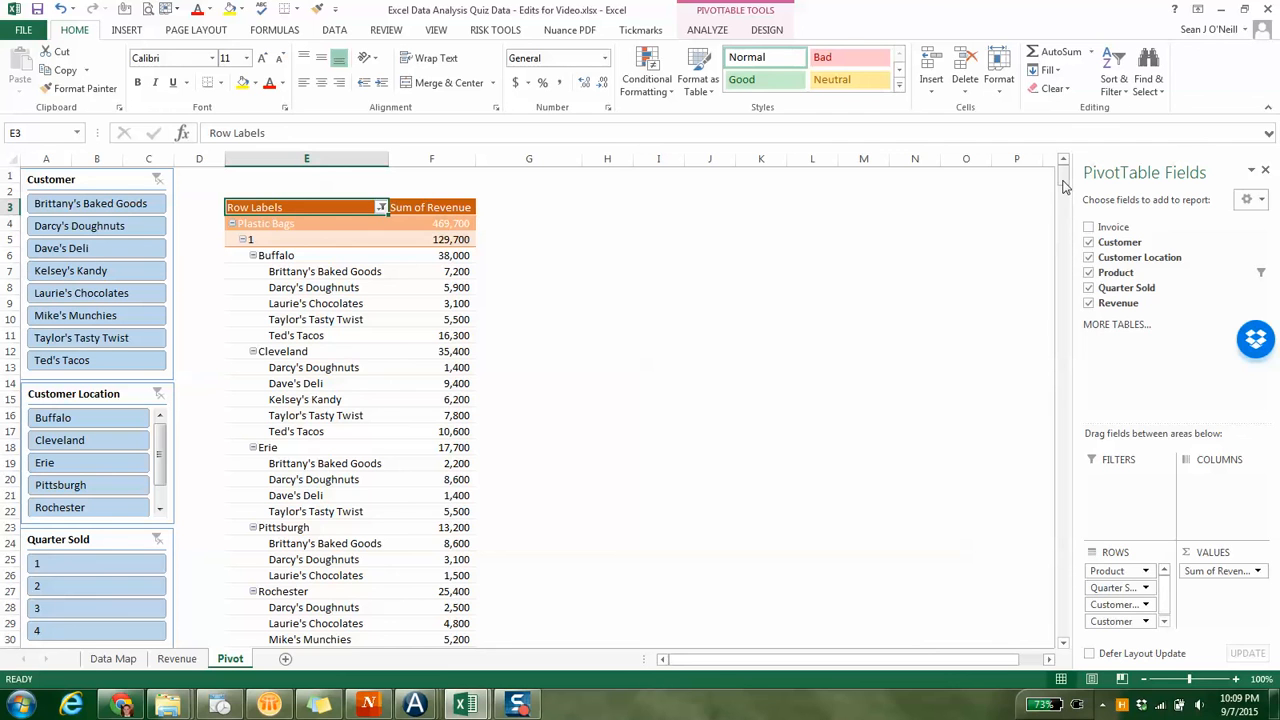
click(76, 203)
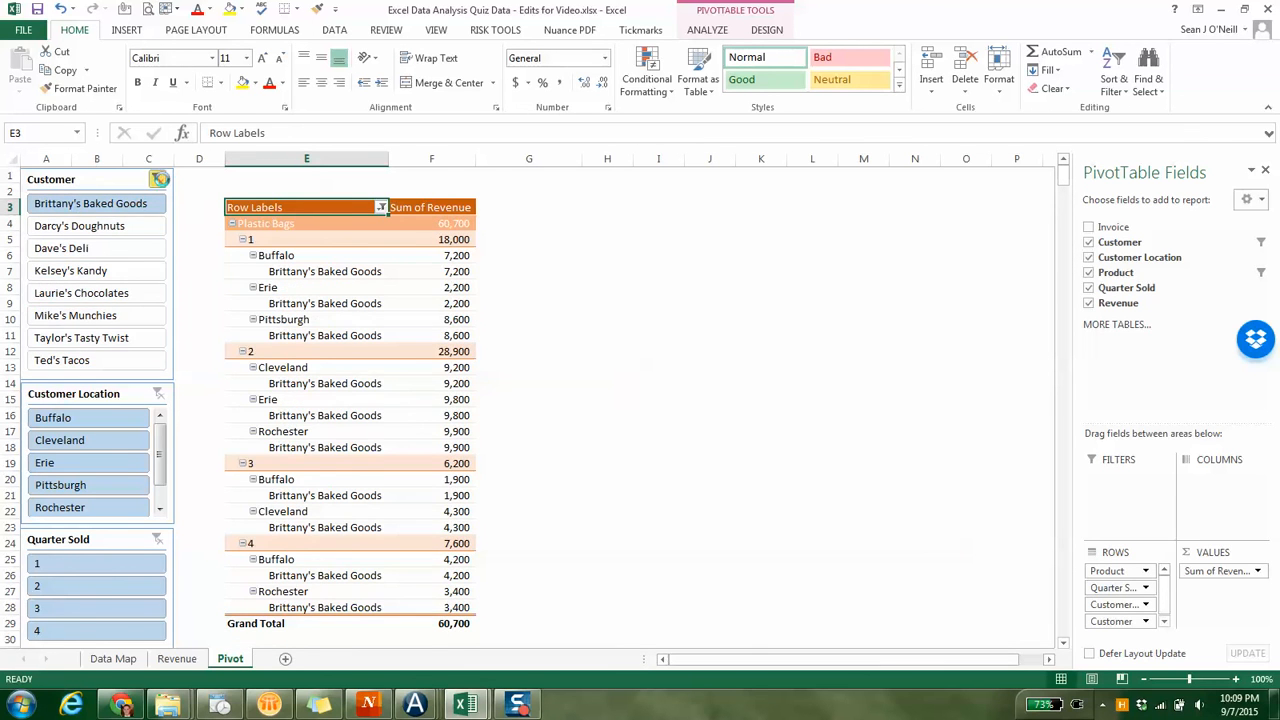
click(159, 179)
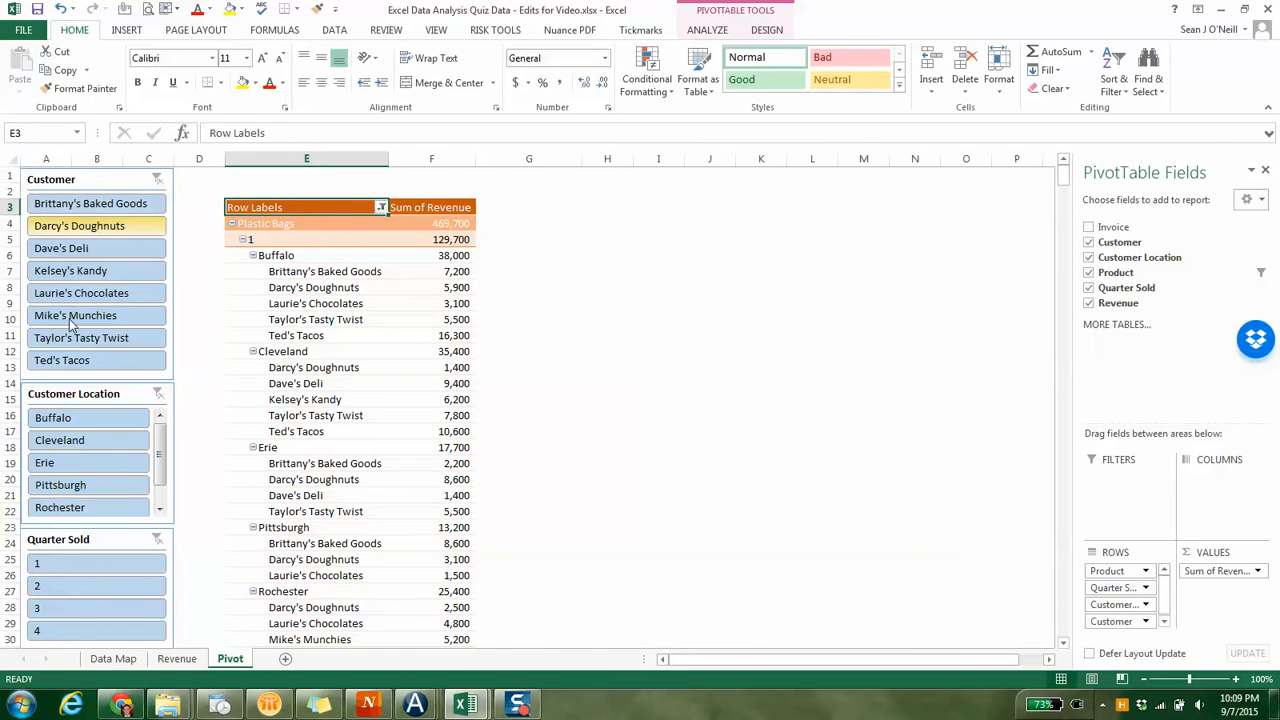
click(707, 30)
click(762, 32)
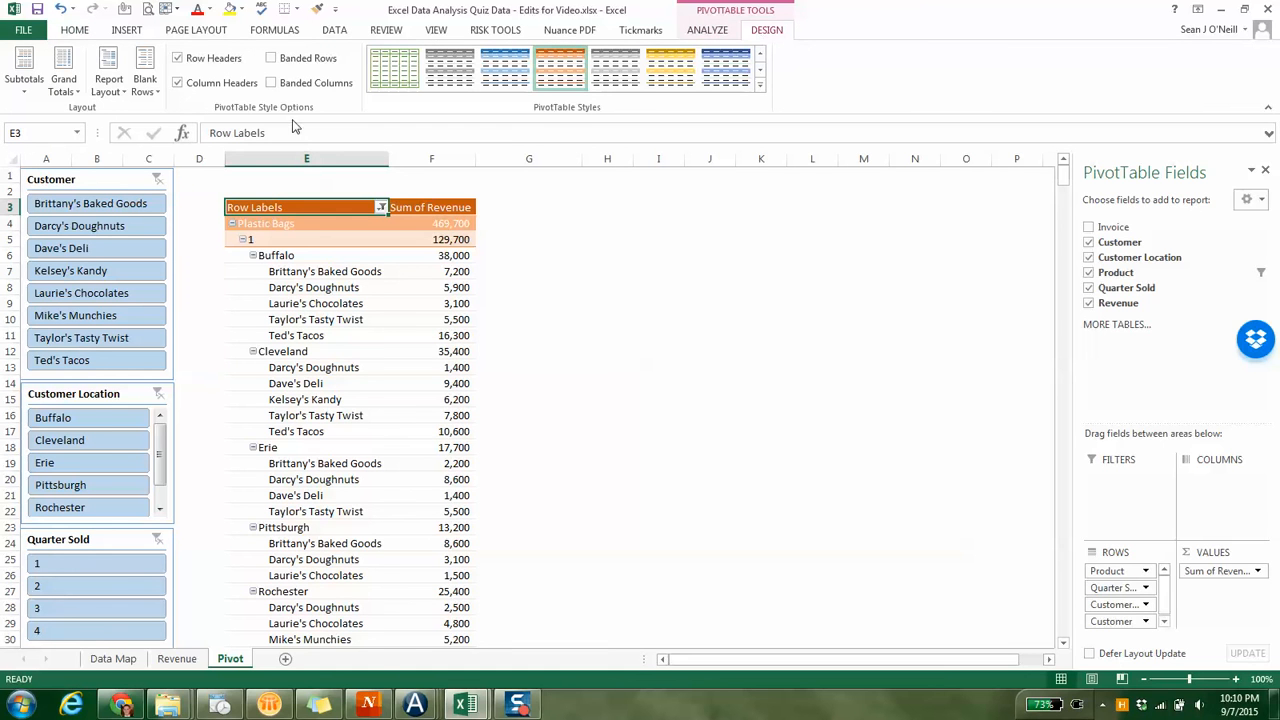
right_click(106, 177)
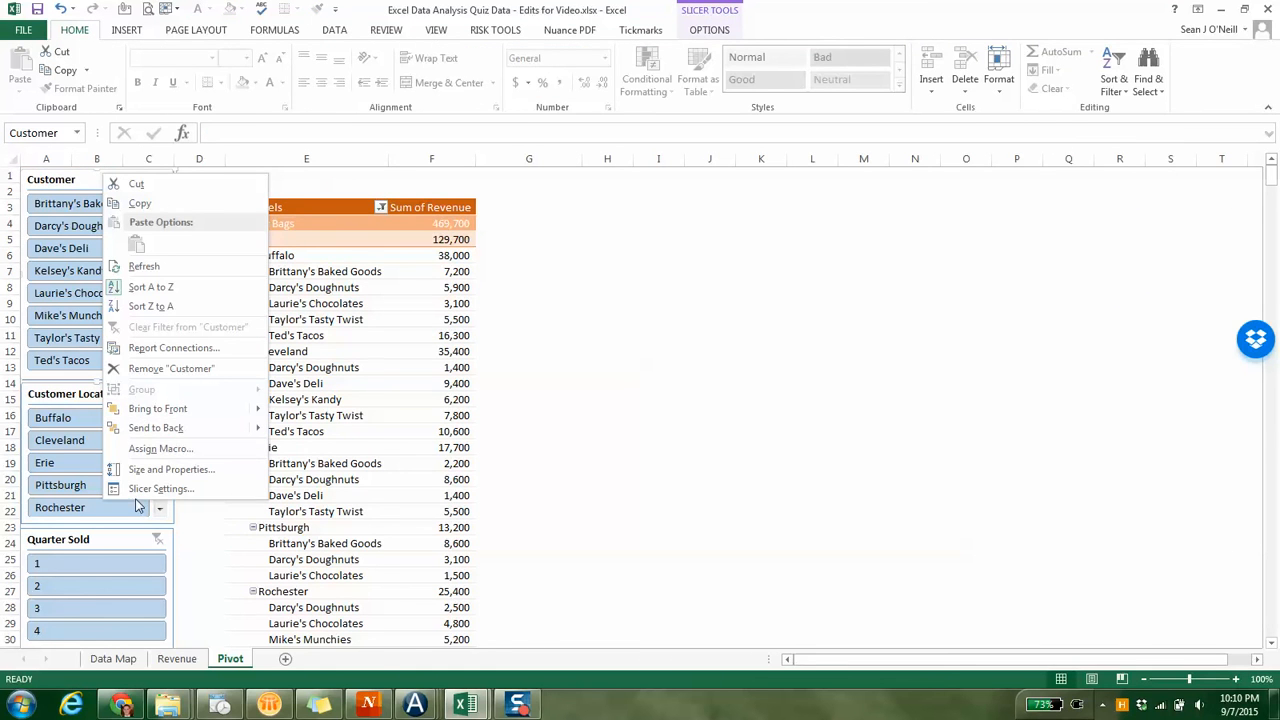
click(152, 489)
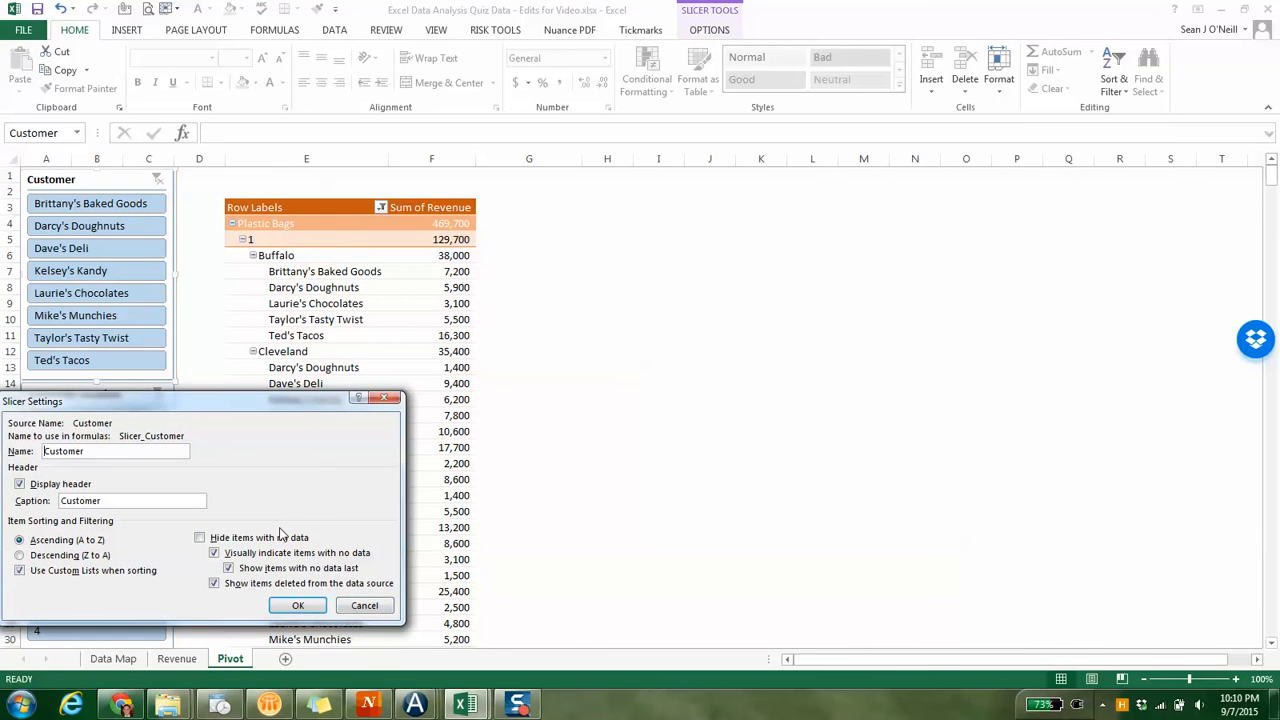
click(380, 614)
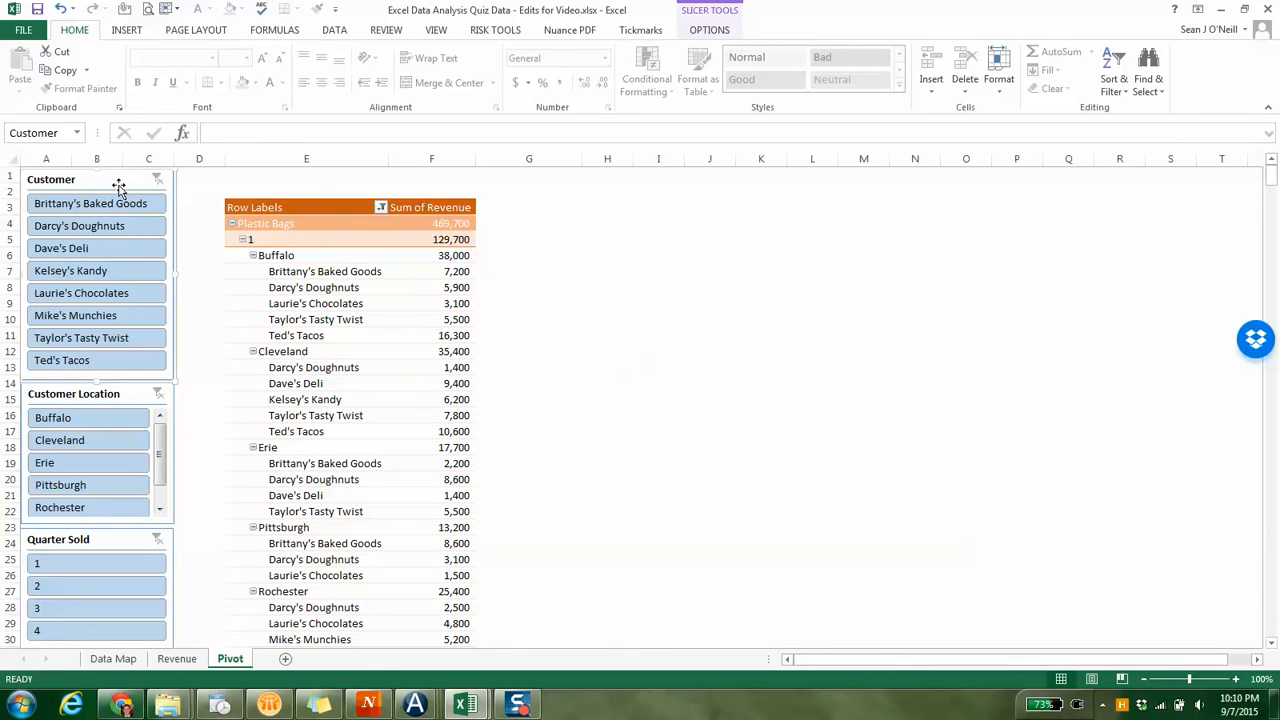
Try the light orange style on the Customer slicer, apply the dark orange style instead, and deselect the slicer
click(706, 31)
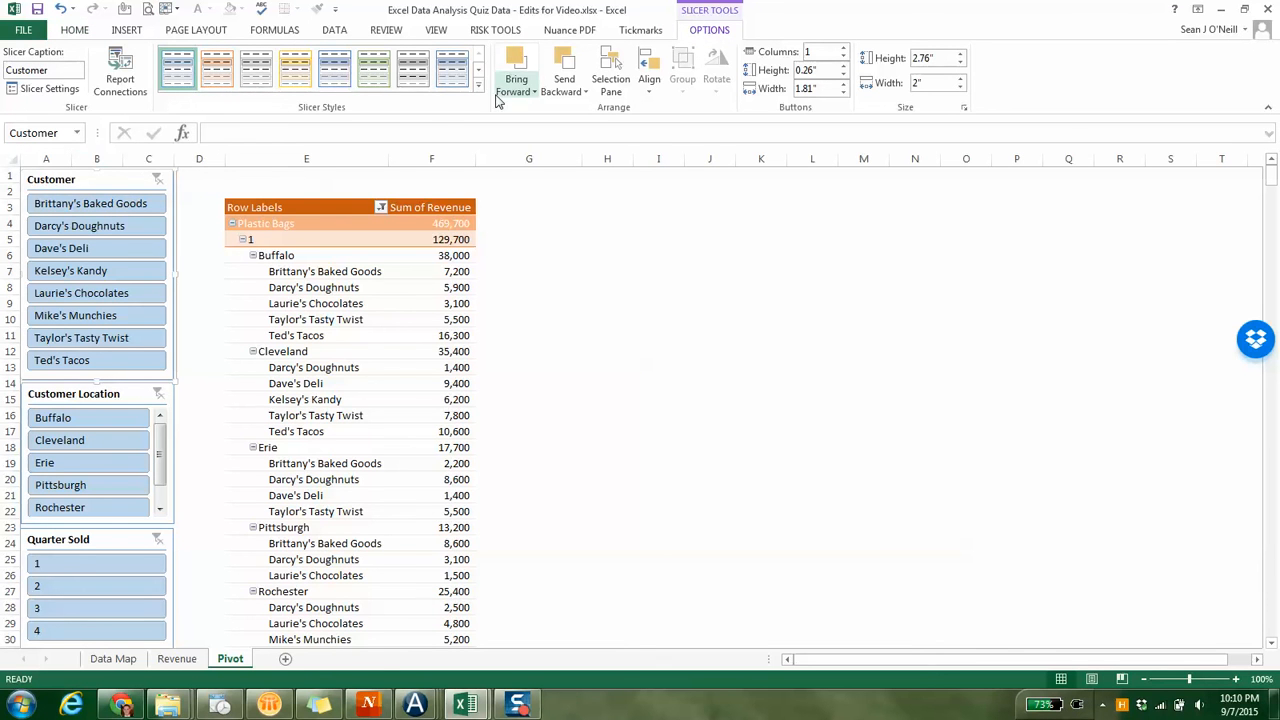
click(212, 72)
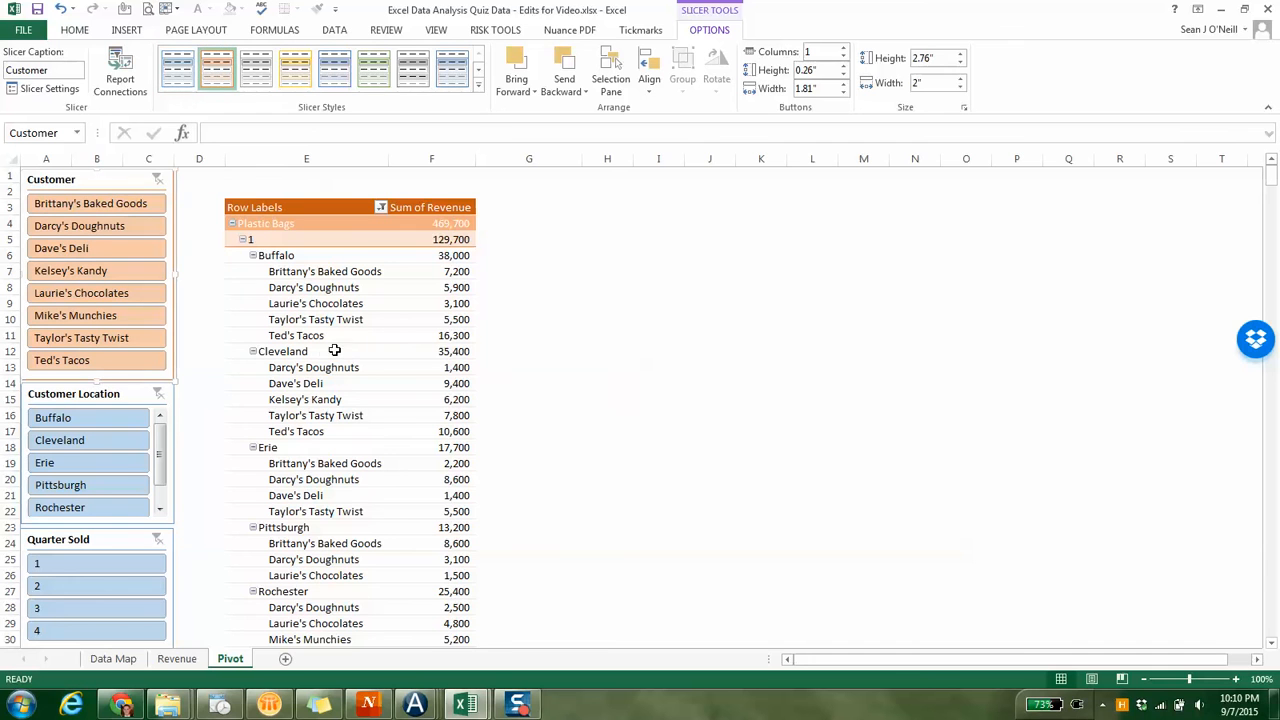
click(478, 86)
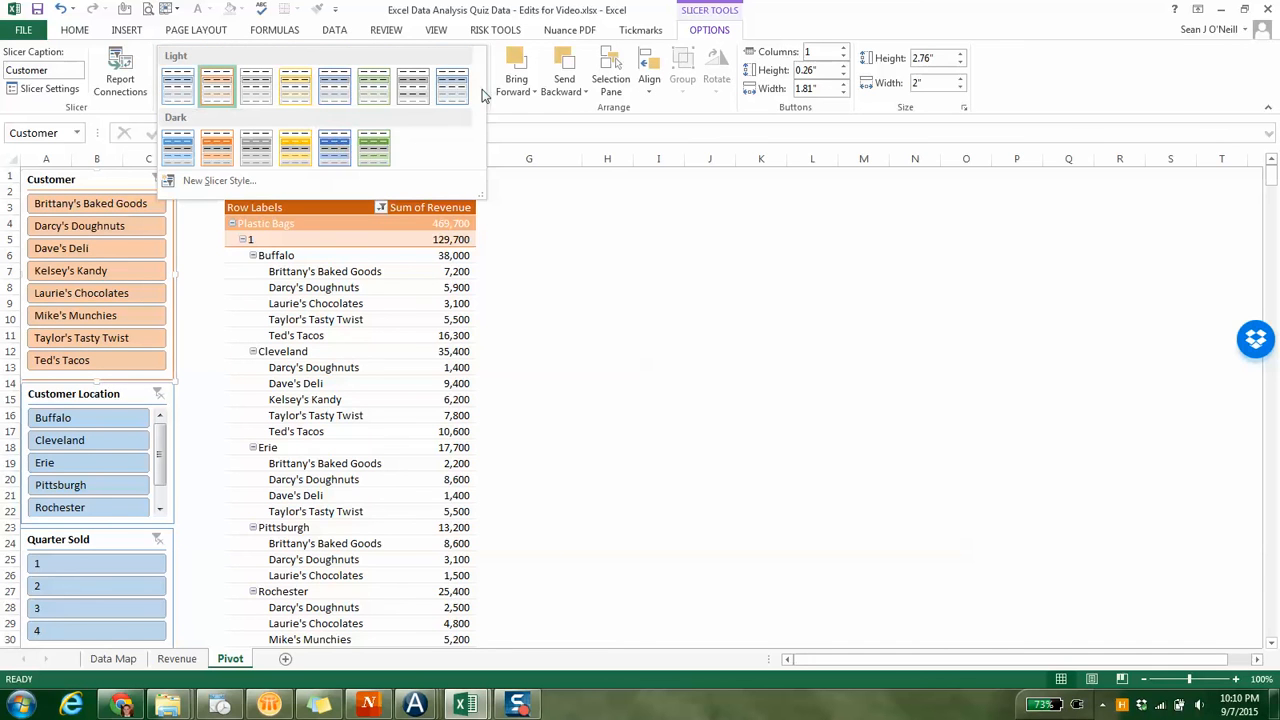
click(220, 150)
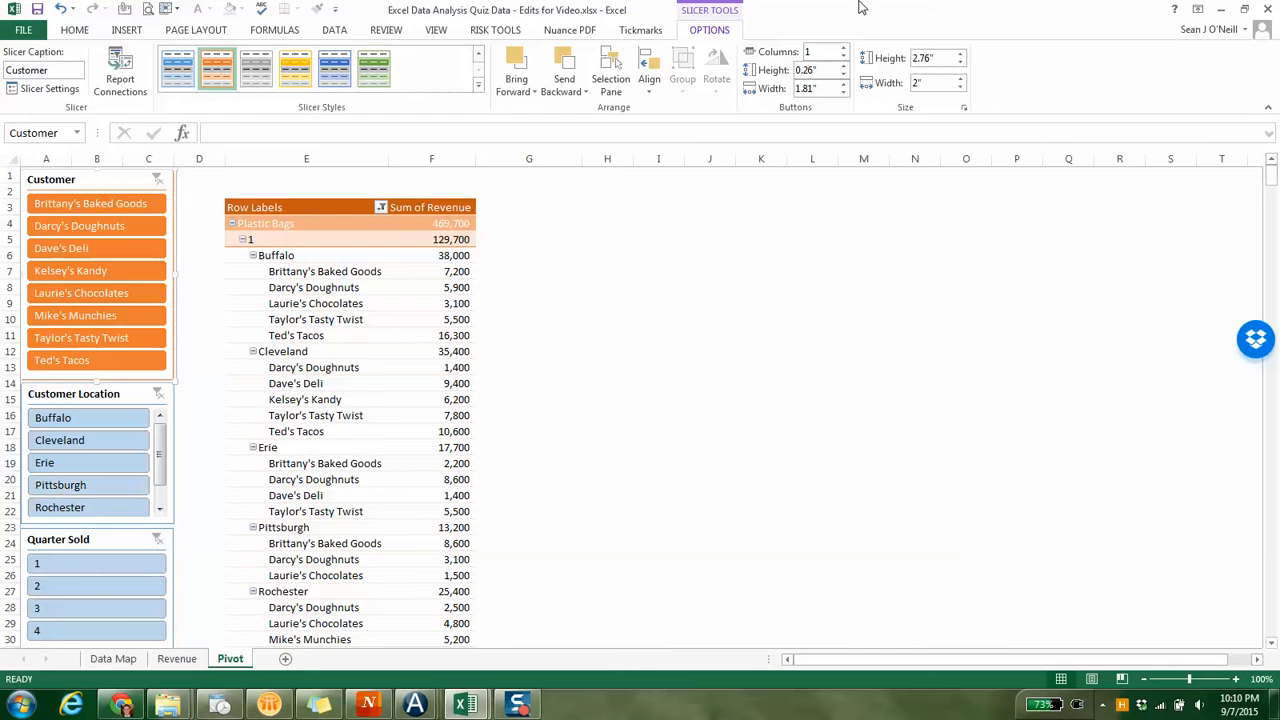
click(546, 257)
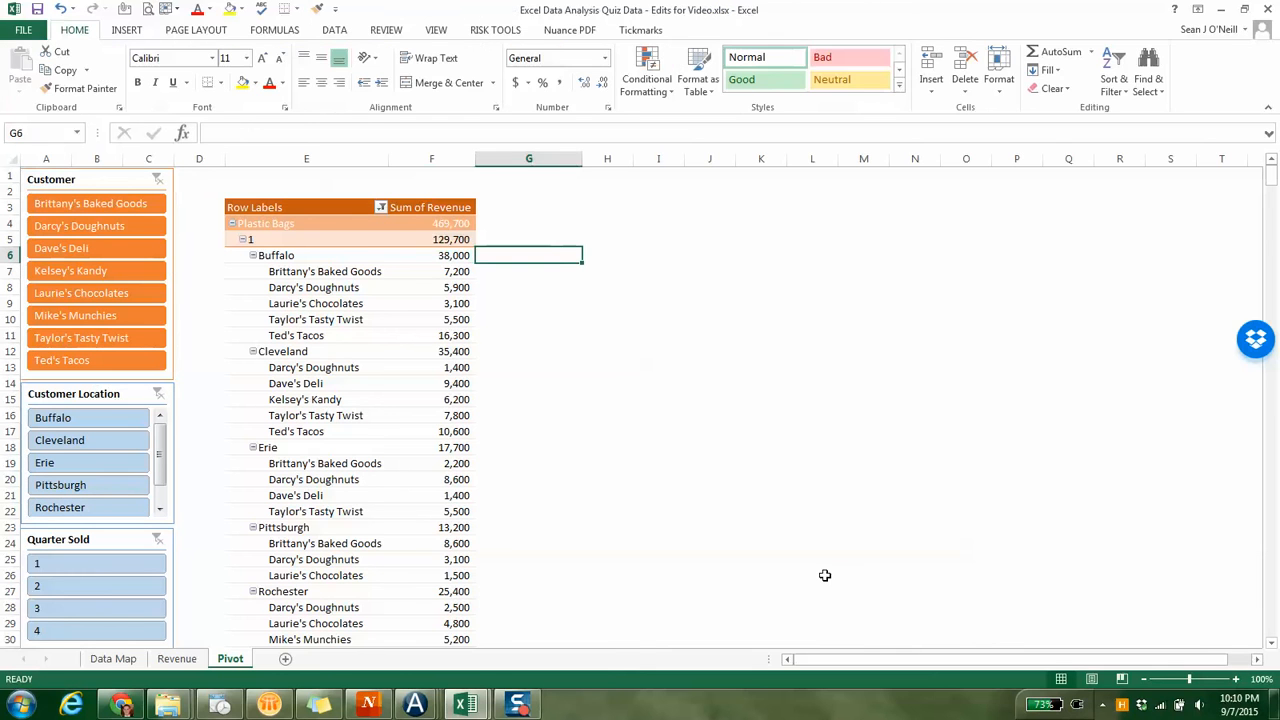